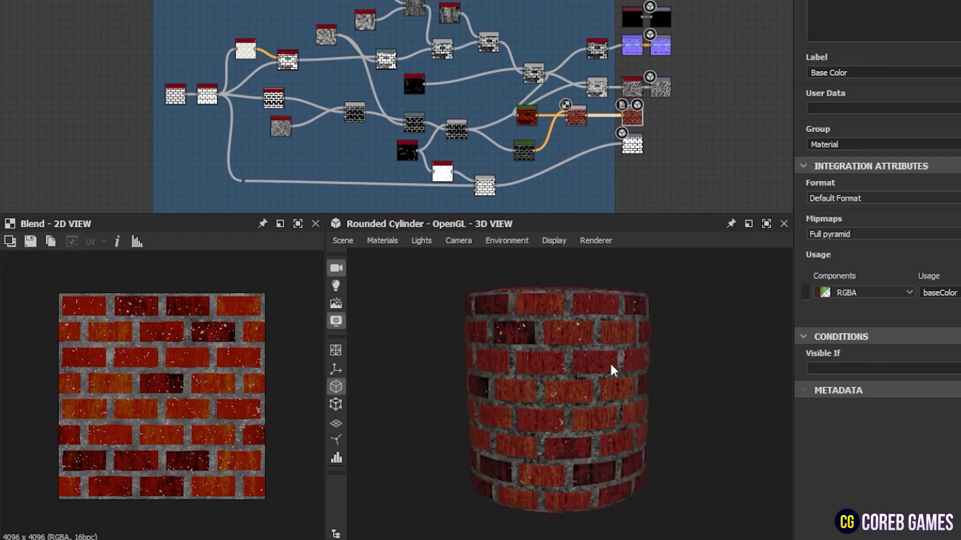
pyautogui.moveTo(611, 364); pyautogui.dragTo(35, 365)
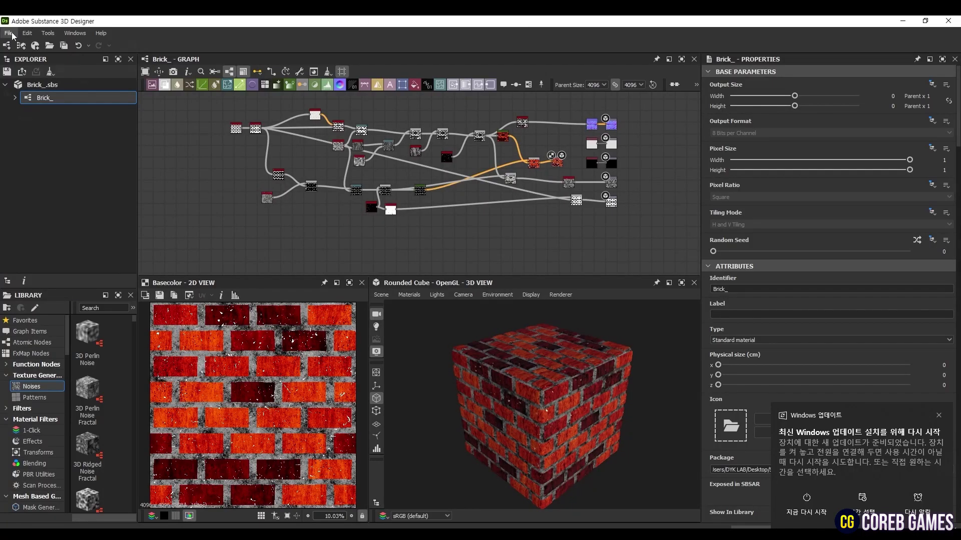
# Create a new substance graph named Brick from the Metallic Roughness template in a new package
pyautogui.click(12, 35)
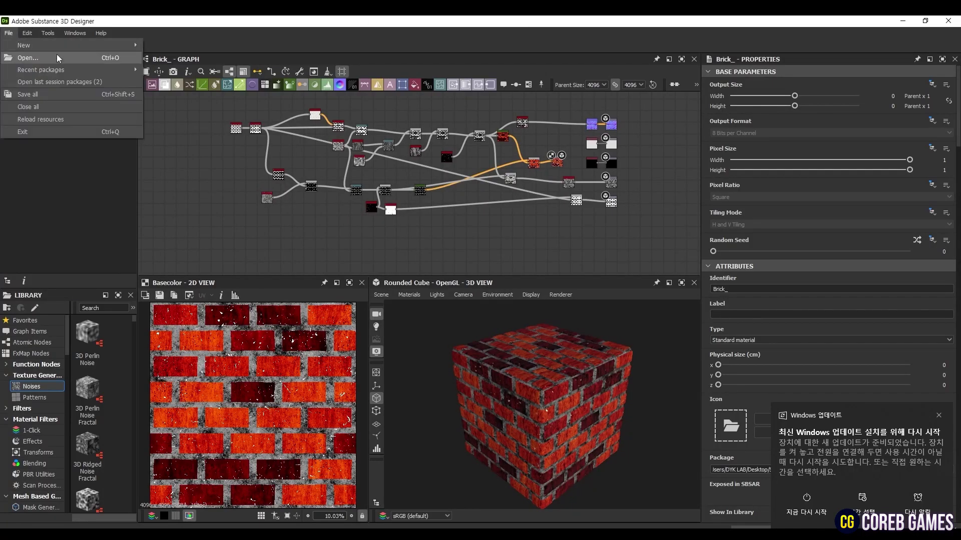
pyautogui.moveTo(117, 47)
pyautogui.click(203, 46)
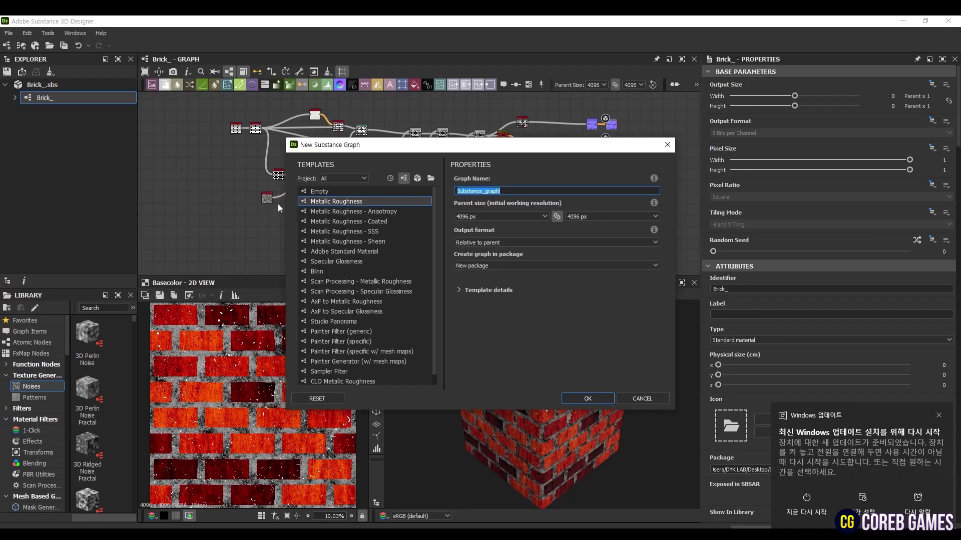
pyautogui.write('Ber')
pyautogui.press('BackSpace')
pyautogui.write('rick')
pyautogui.click(597, 401)
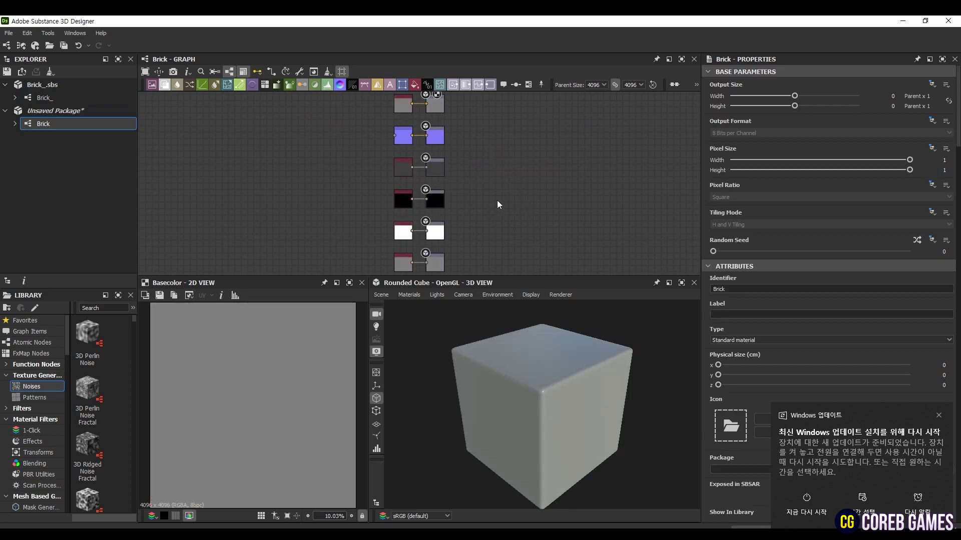
# Add a Brick Generator node in the empty graph area well ahead of the output nodes
pyautogui.scroll(3, 468, 173)
pyautogui.moveTo(420, 139); pyautogui.dragTo(794, 161, button='middle')
pyautogui.scroll(-5, 455, 188)
pyautogui.moveTo(343, 165); pyautogui.dragTo(697, 161, button='middle')
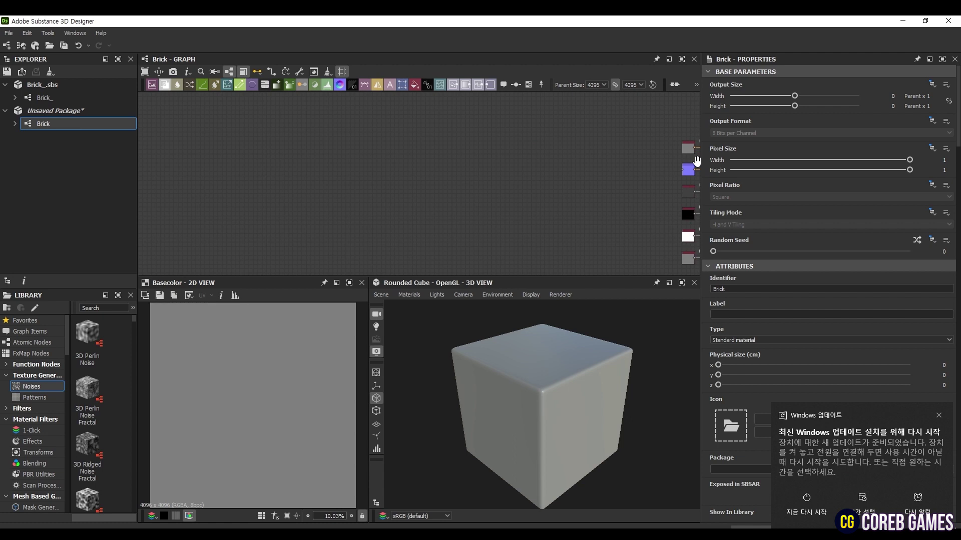
pyautogui.rightClick(394, 171)
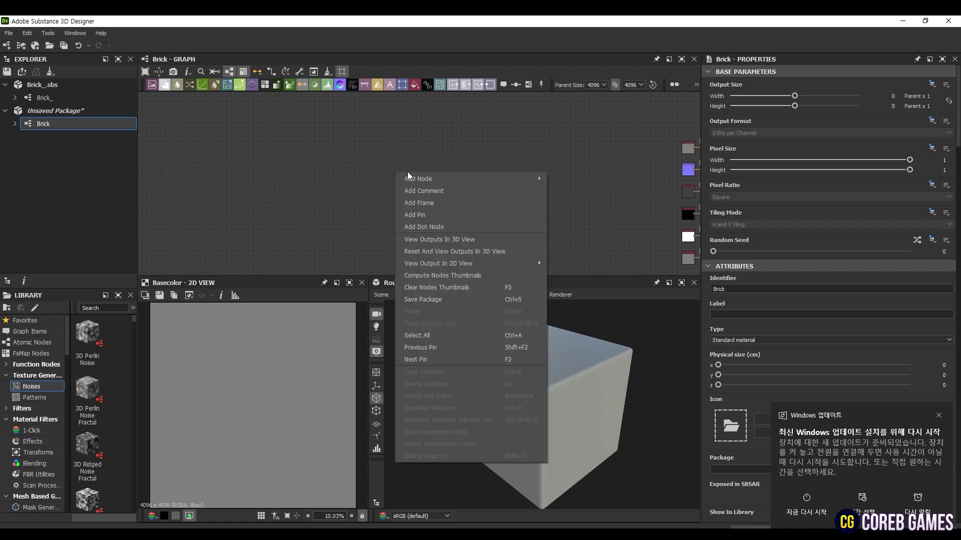
pyautogui.click(373, 155)
pyautogui.press('space')
pyautogui.write('brick')
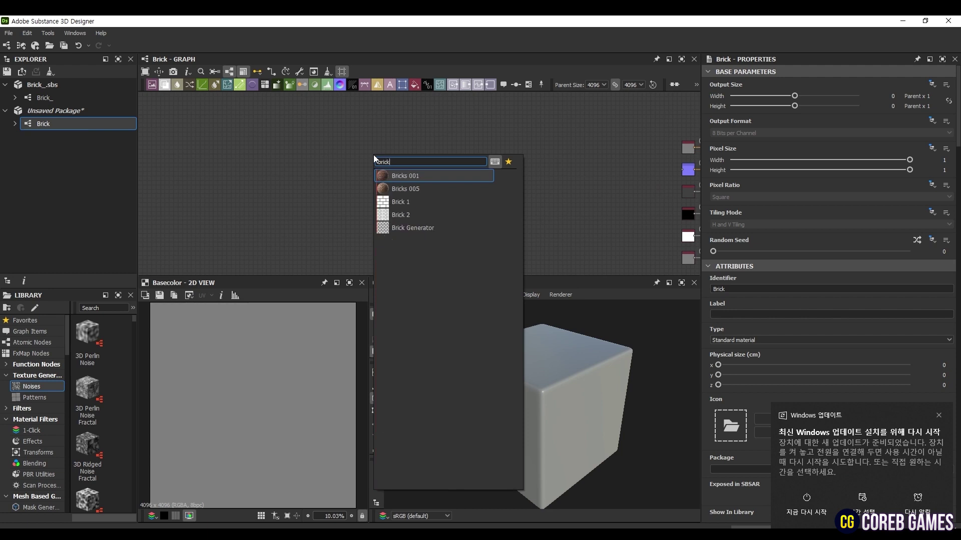
pyautogui.click(449, 230)
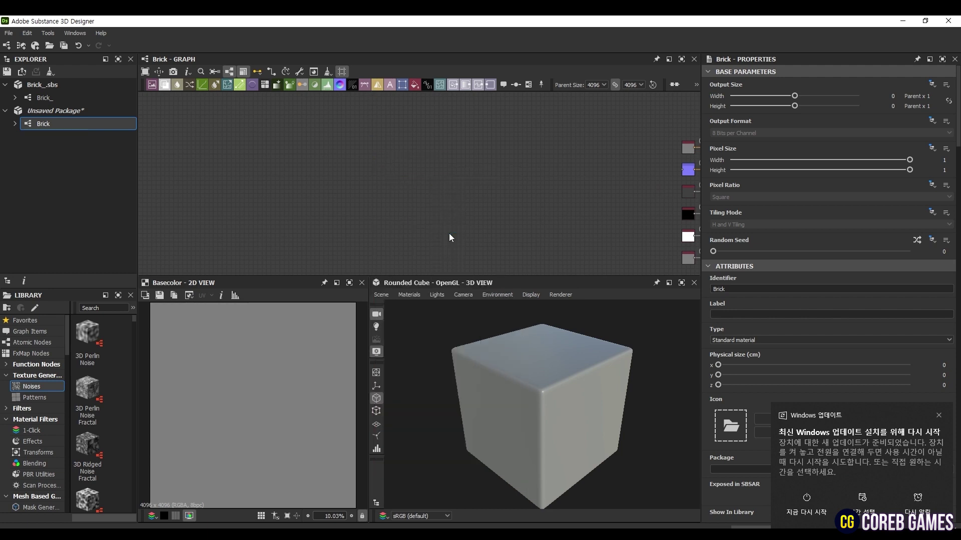
# Set the Brick Generator's X gap to 0.04
pyautogui.moveTo(394, 174); pyautogui.dragTo(458, 176, button='middle')
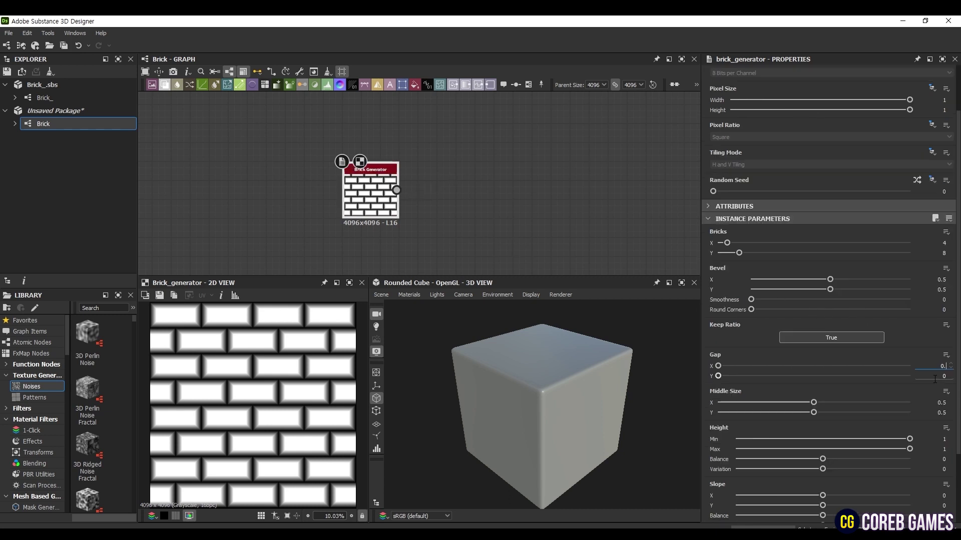
pyautogui.write('04')
pyautogui.press('Return')
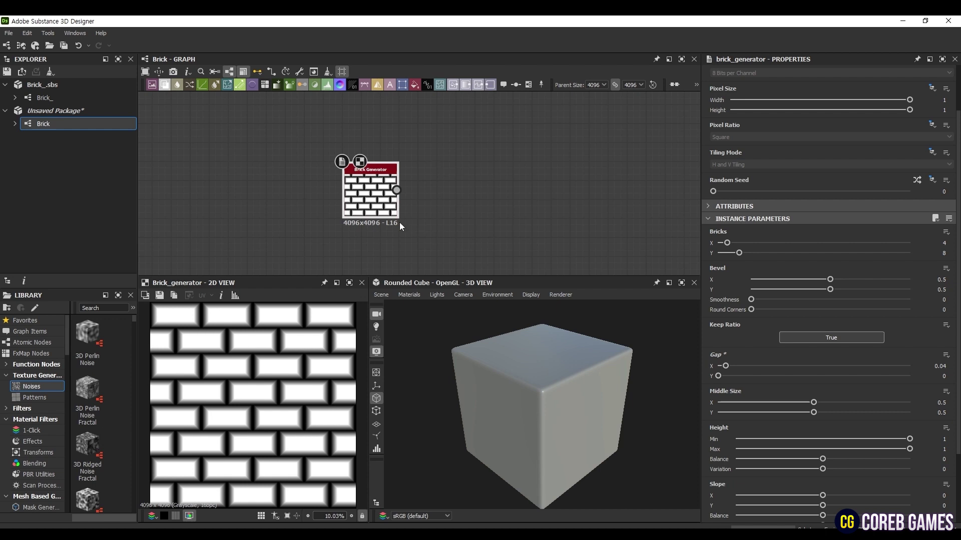
# Connect a new Threshold node to the Brick Generator output, with threshold 0.45 and mode Greater
pyautogui.moveTo(396, 190); pyautogui.dragTo(478, 189)
pyautogui.write('thre')
pyautogui.press('Return')
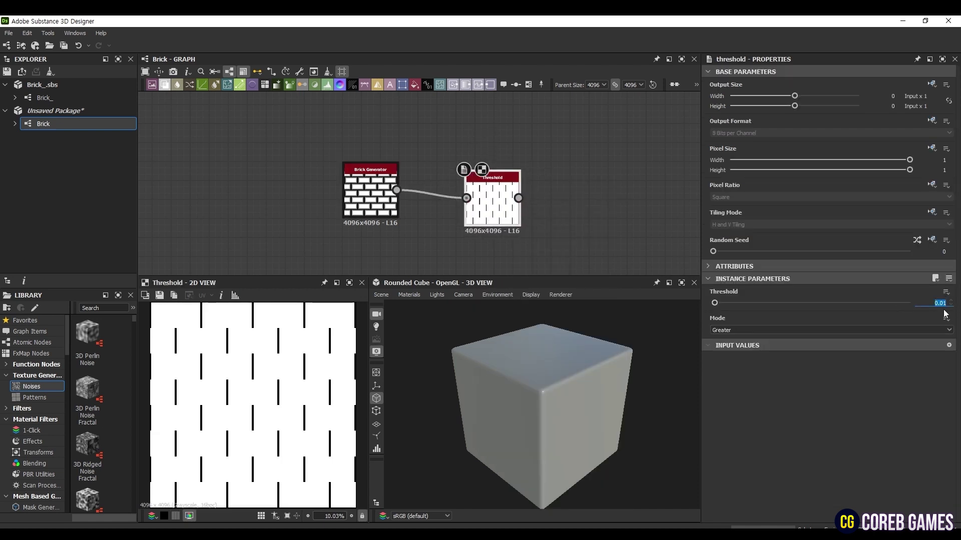
pyautogui.write('0.45')
pyautogui.press('Return')
pyautogui.click(782, 329)
pyautogui.click(764, 329)
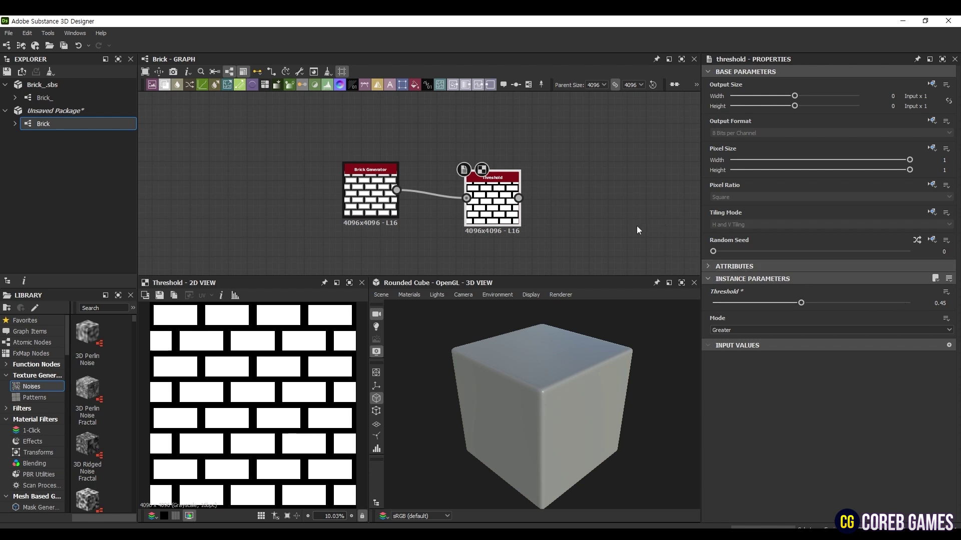
# Add a Flood Fill node fed by the Threshold output
pyautogui.moveTo(616, 225); pyautogui.dragTo(524, 230, button='middle')
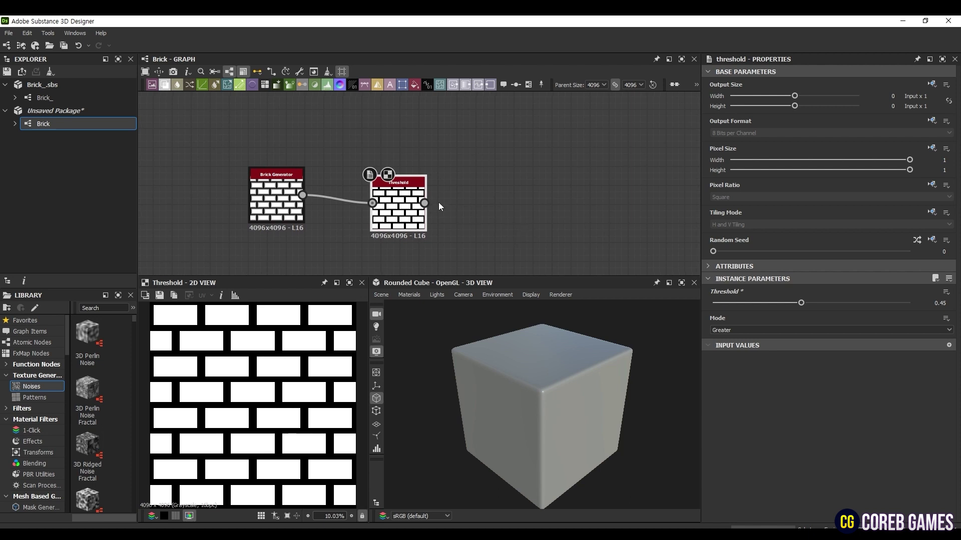
pyautogui.moveTo(426, 203); pyautogui.dragTo(480, 197)
pyautogui.write('flood')
pyautogui.click(504, 218)
pyautogui.moveTo(496, 190); pyautogui.dragTo(502, 195)
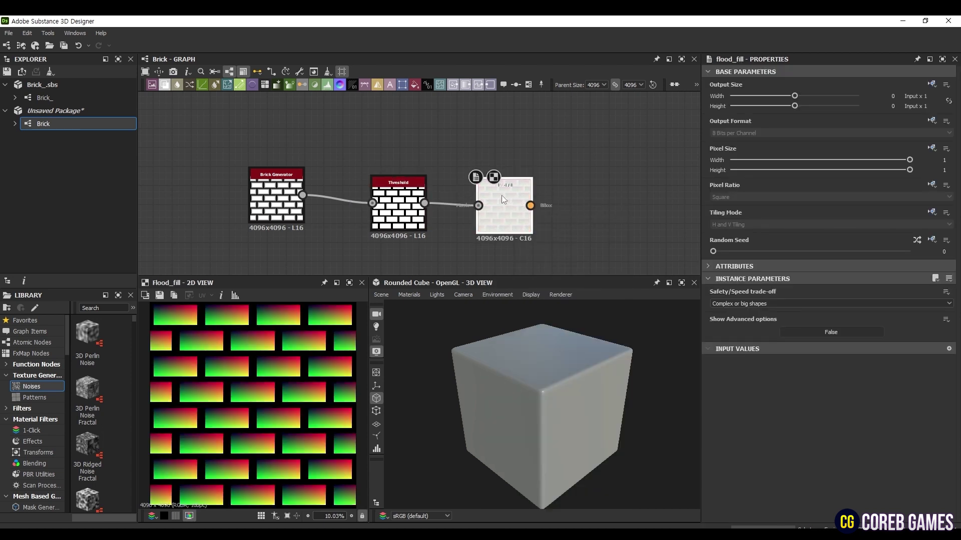
# Add a Flood Fill to Grayscale node fed by the Flood Fill output
pyautogui.moveTo(536, 218); pyautogui.dragTo(494, 217, button='middle')
pyautogui.moveTo(488, 204); pyautogui.dragTo(569, 202)
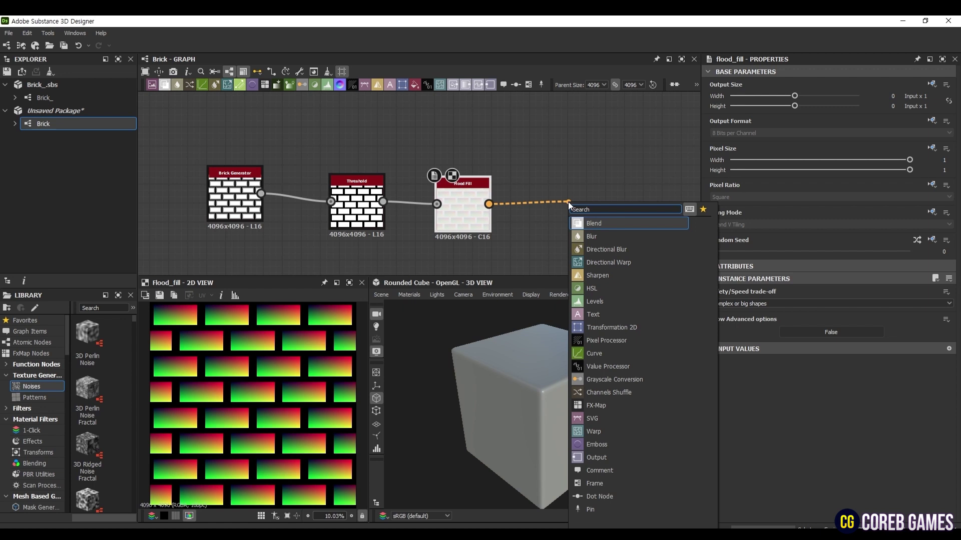
pyautogui.write('fkil')
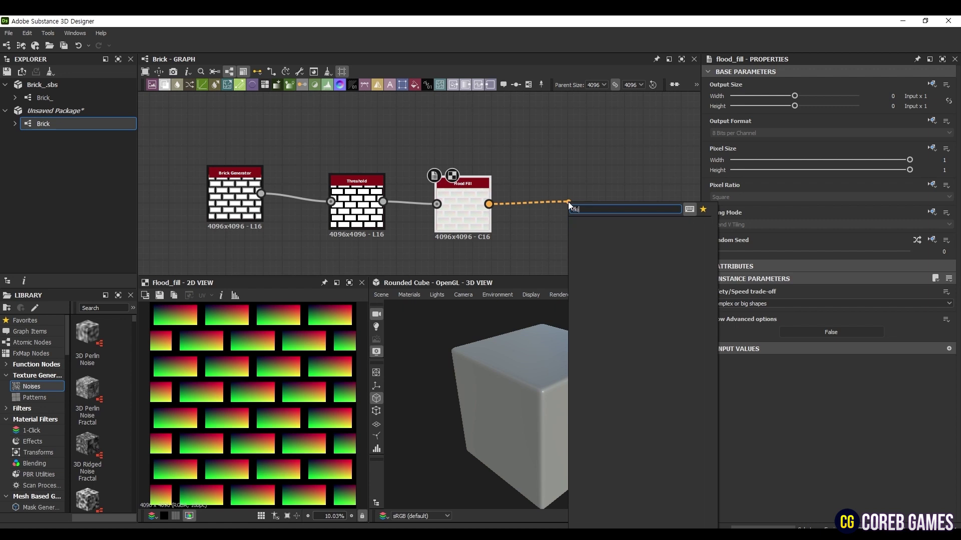
pyautogui.write('d')
pyautogui.press('BackSpace')
pyautogui.press('BackSpace')
pyautogui.press('BackSpace')
pyautogui.press('BackSpace')
pyautogui.write('lii')
pyautogui.press('BackSpace')
pyautogui.press('BackSpace')
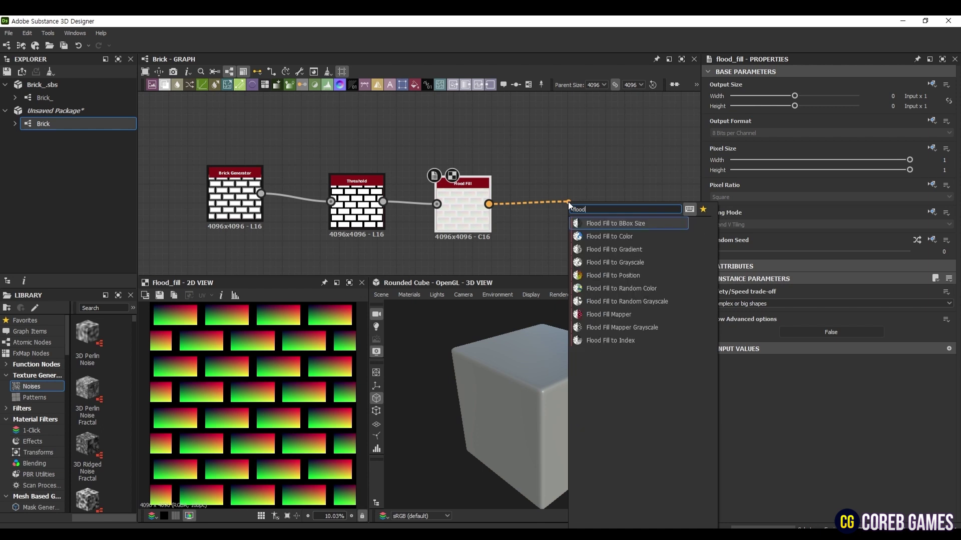
pyautogui.press('Escape')
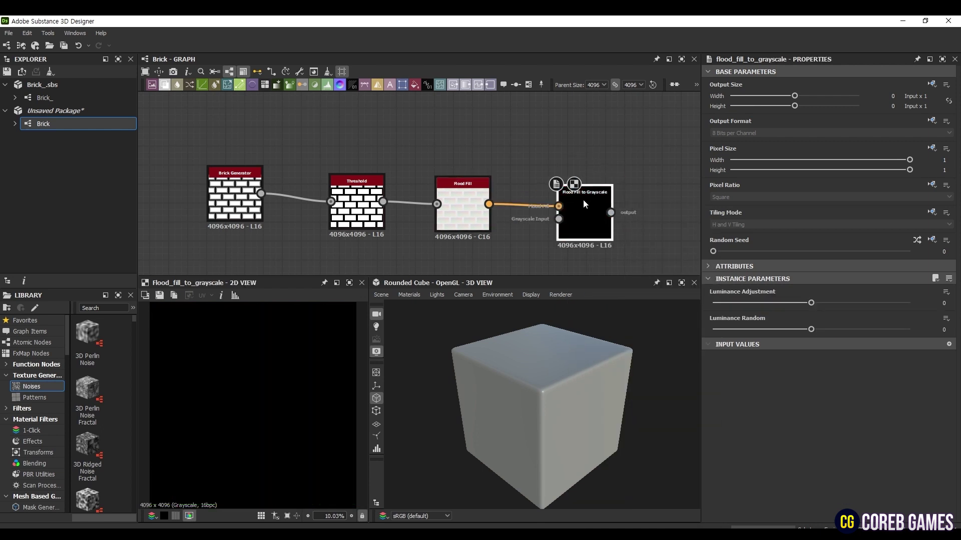
# Move the Flood Fill node above the chain and connect the Threshold output to Flood Fill to Grayscale's grayscale input
pyautogui.moveTo(577, 216); pyautogui.dragTo(608, 182, button='middle')
pyautogui.moveTo(512, 199); pyautogui.dragTo(496, 109)
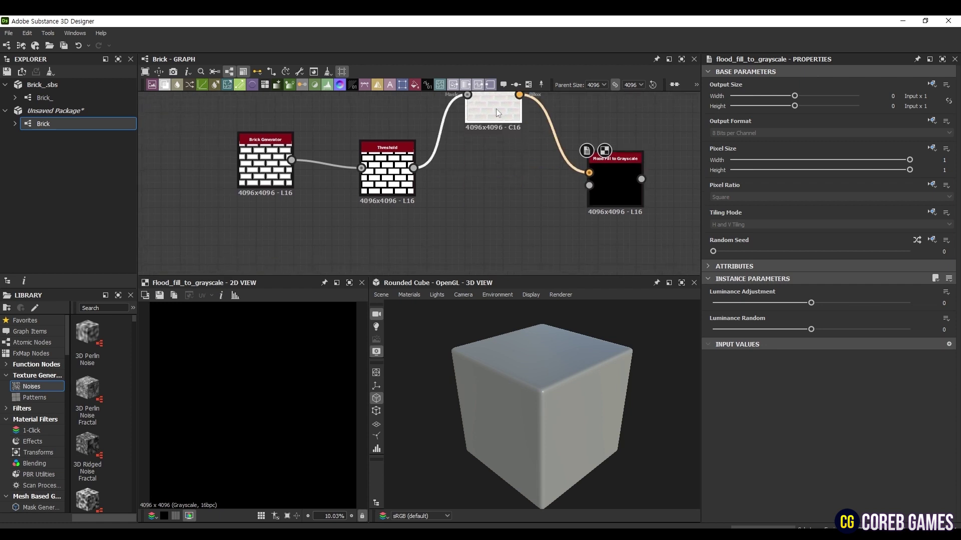
pyautogui.moveTo(414, 168); pyautogui.dragTo(589, 185)
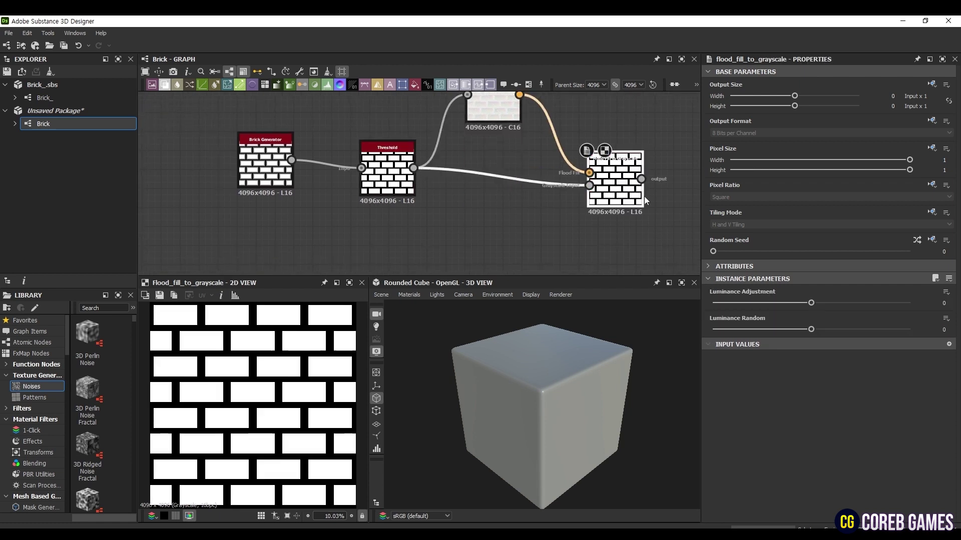
# Set Flood Fill to Grayscale's luminance adjustment to -0.6 and luminance random to 1
pyautogui.click(934, 306)
pyautogui.write('-0.6')
pyautogui.press('Return')
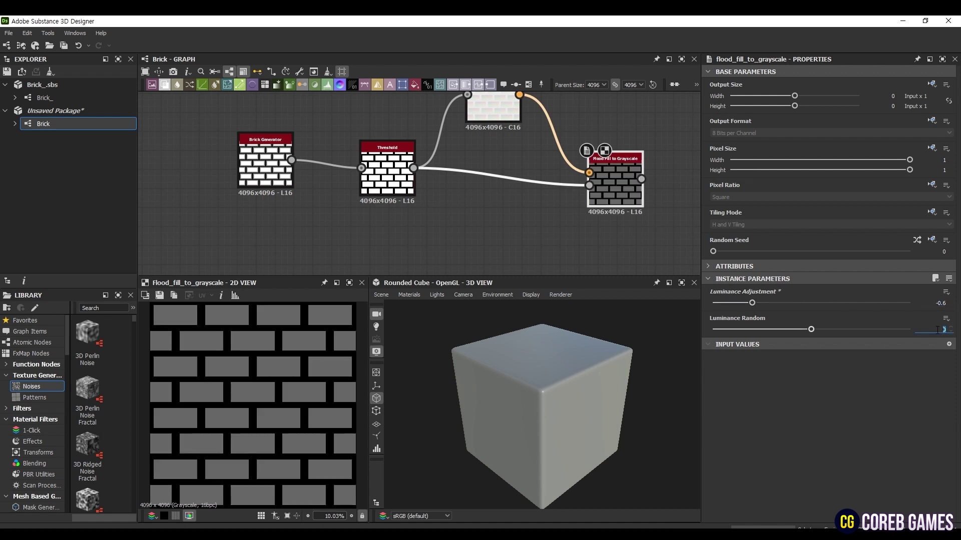
pyautogui.click(938, 331)
pyautogui.write('1')
pyautogui.press('Return')
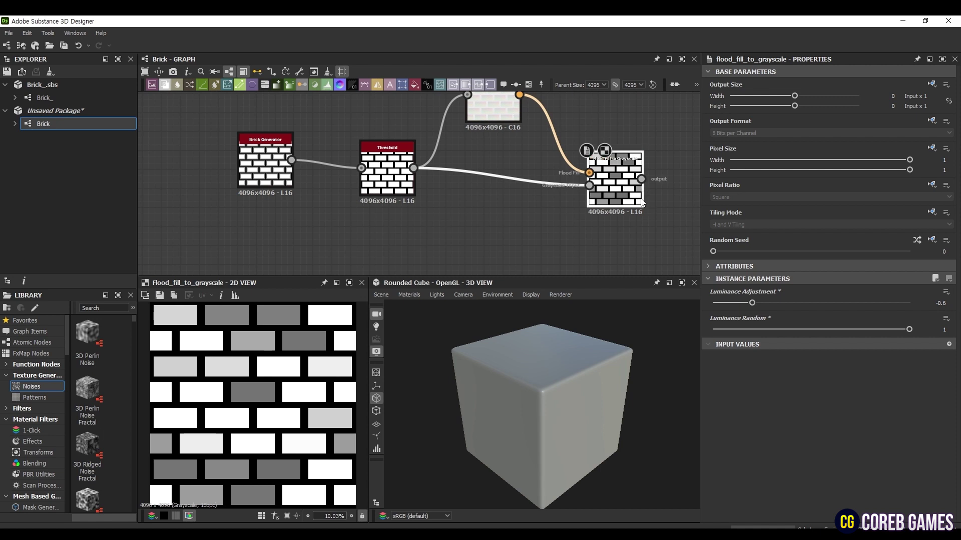
# Add a Warp node fed by the Flood Fill to Grayscale output
pyautogui.scroll(-3, 562, 196)
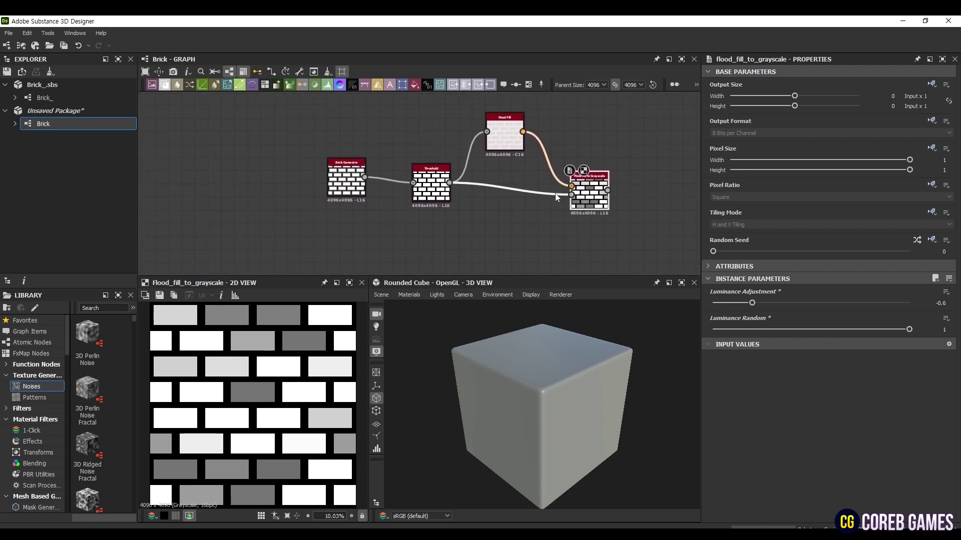
pyautogui.moveTo(560, 193); pyautogui.dragTo(479, 202, button='middle')
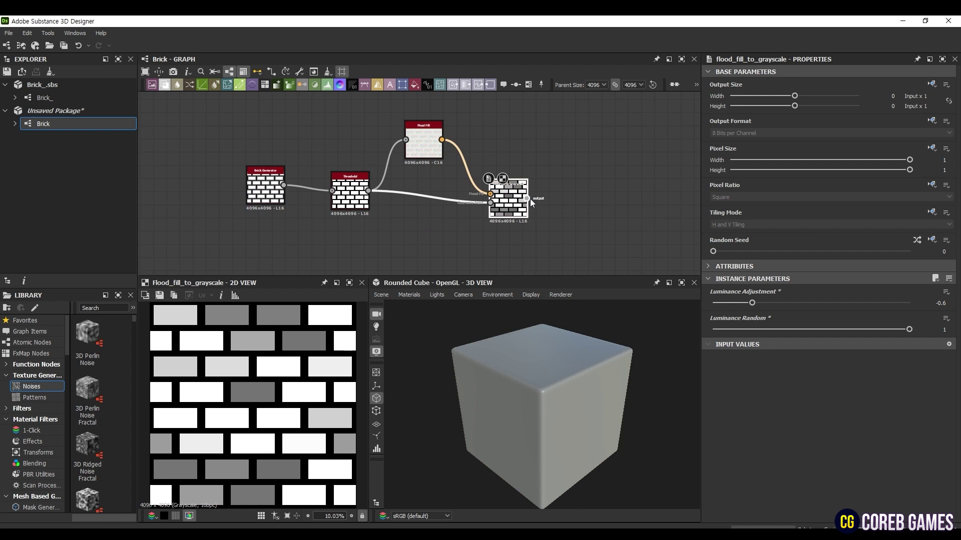
pyautogui.moveTo(526, 199); pyautogui.dragTo(583, 207)
pyautogui.write('warp')
pyautogui.press('Return')
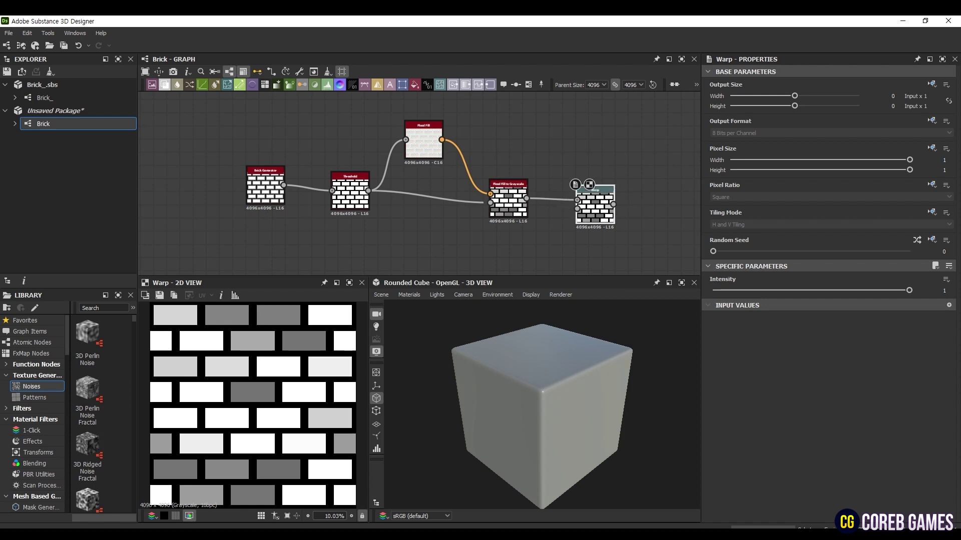
# Add a Perlin Noise node and place it below the Flood Fill to Grayscale node
pyautogui.rightClick(492, 246)
pyautogui.press('space')
pyautogui.write('r')
pyautogui.press('BackSpace')
pyautogui.write('perlin')
pyautogui.press('Return')
pyautogui.moveTo(491, 245); pyautogui.dragTo(503, 265)
# Set the Perlin Noise scale to 10
pyautogui.moveTo(557, 251); pyautogui.dragTo(556, 223, button='middle')
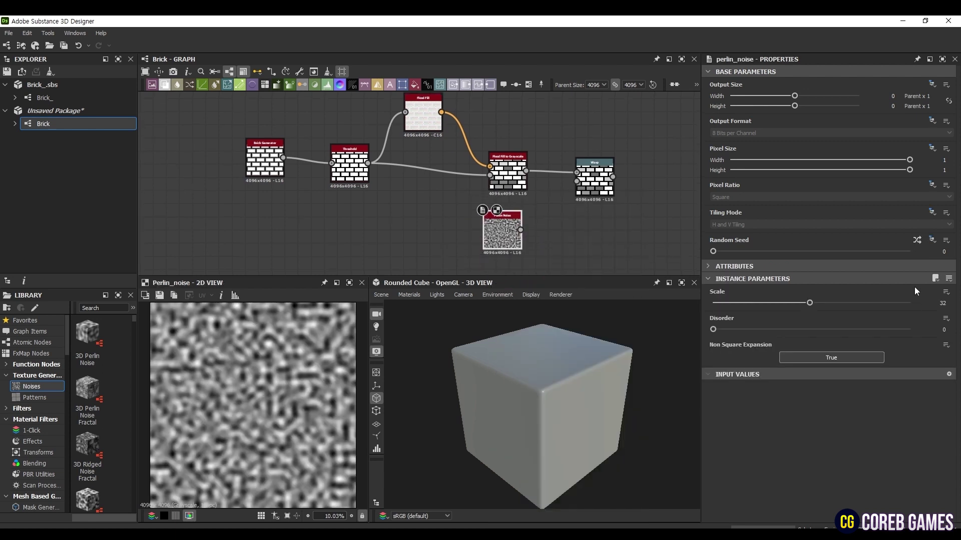
pyautogui.doubleClick(938, 302)
pyautogui.write('10')
pyautogui.press('Return')
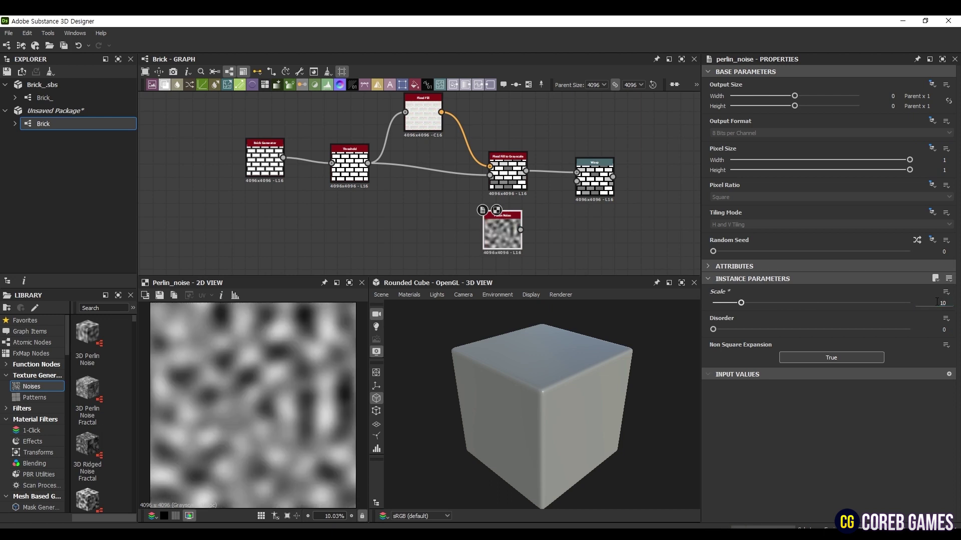
# Connect the Perlin Noise output to the Warp node's second input and set the warp intensity to 0.07
pyautogui.moveTo(520, 230); pyautogui.dragTo(577, 181)
pyautogui.click(593, 178)
pyautogui.click(943, 282)
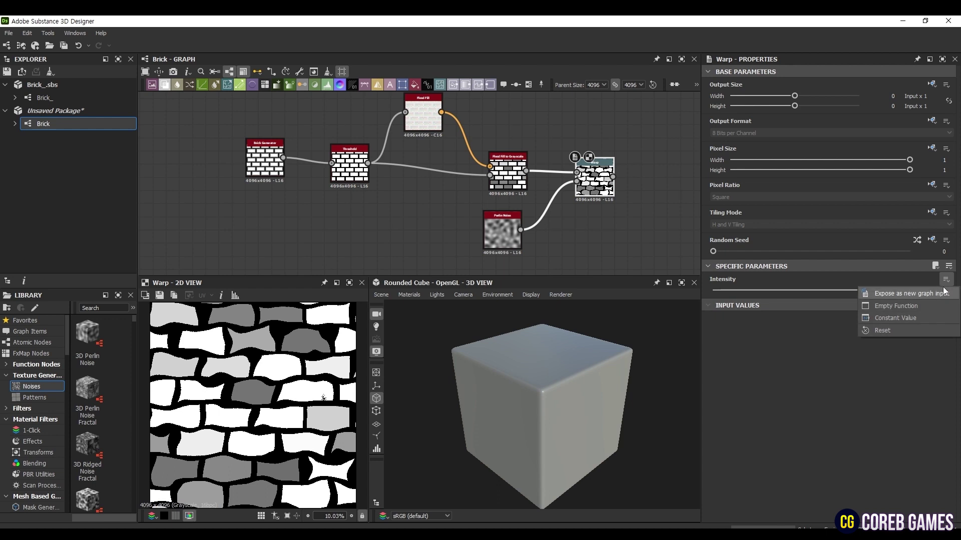
pyautogui.click(943, 283)
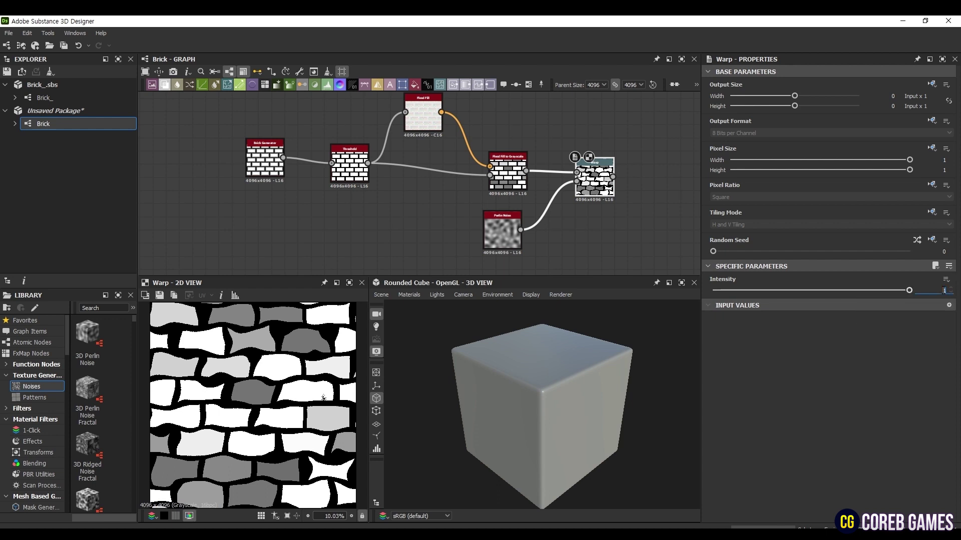
pyautogui.write('0.07')
pyautogui.press('Return')
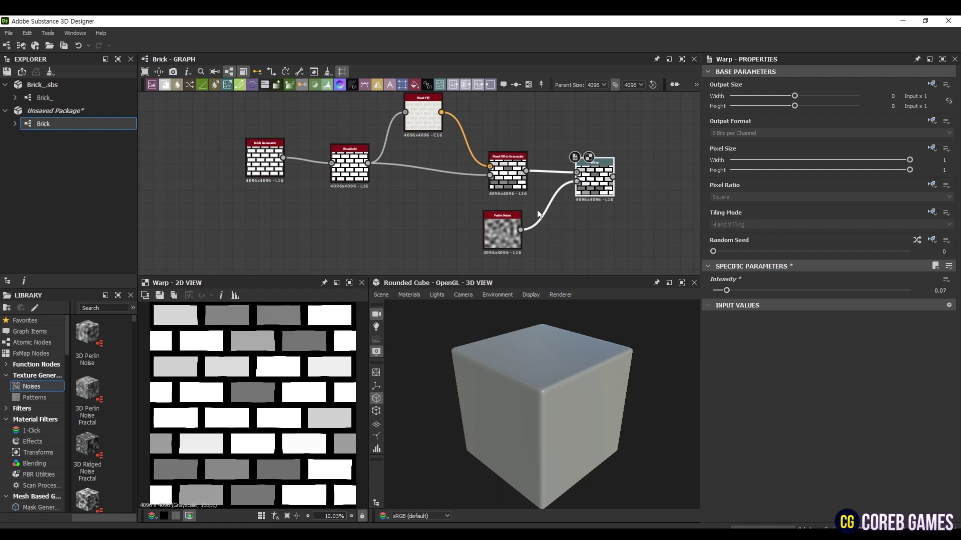
# Add a Directional Noise 2 node above the Warp node and set its scale to 2
pyautogui.moveTo(460, 188); pyautogui.dragTo(336, 228, button='middle')
pyautogui.press('space')
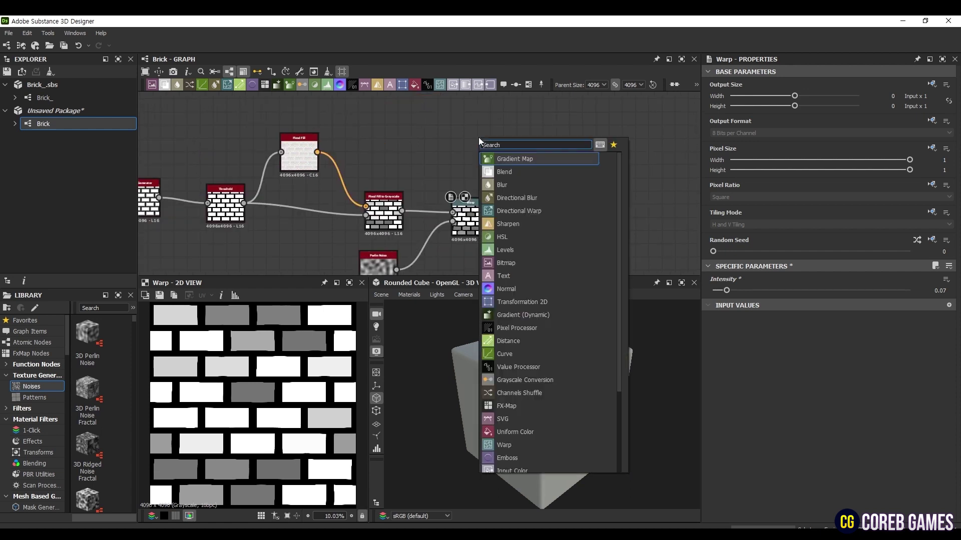
pyautogui.write('direction')
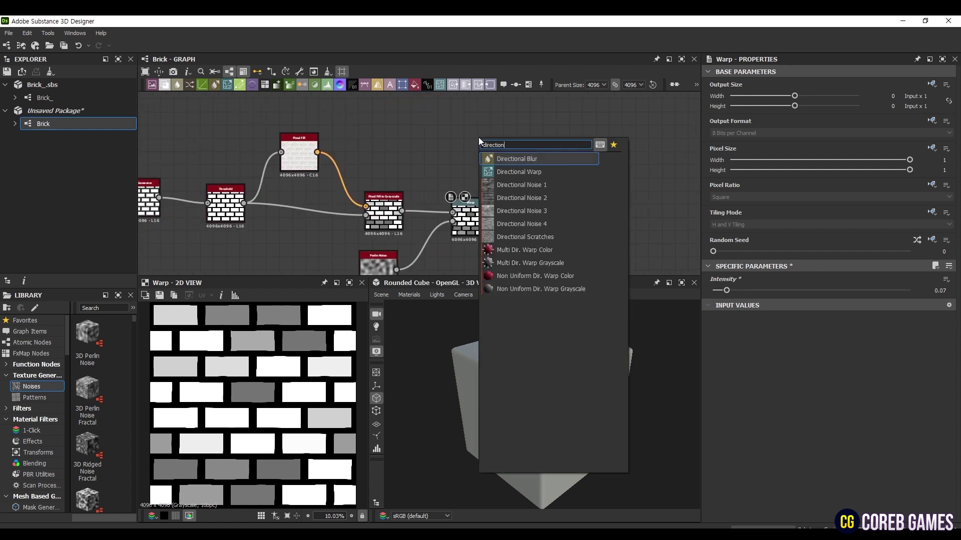
pyautogui.click(542, 197)
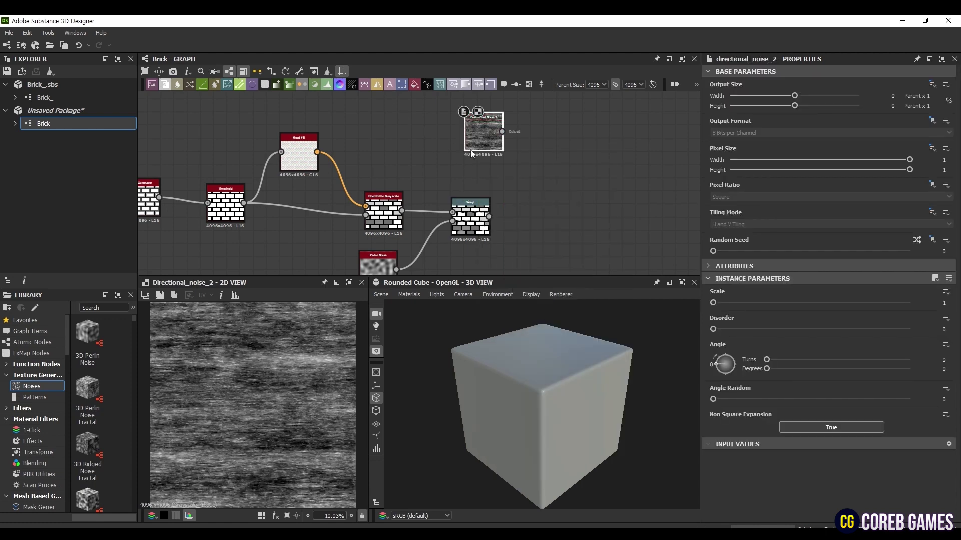
pyautogui.moveTo(479, 131); pyautogui.dragTo(454, 147)
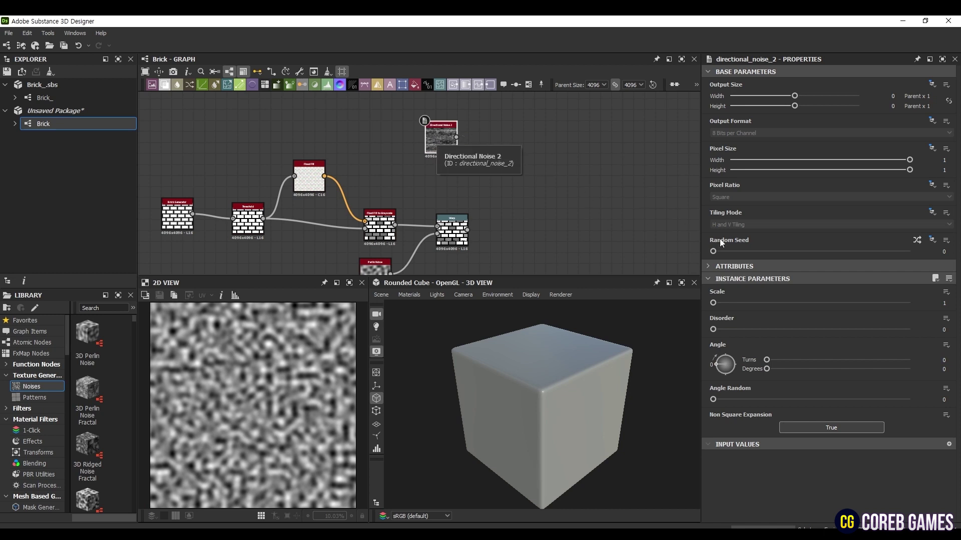
pyautogui.write('2')
pyautogui.press('Return')
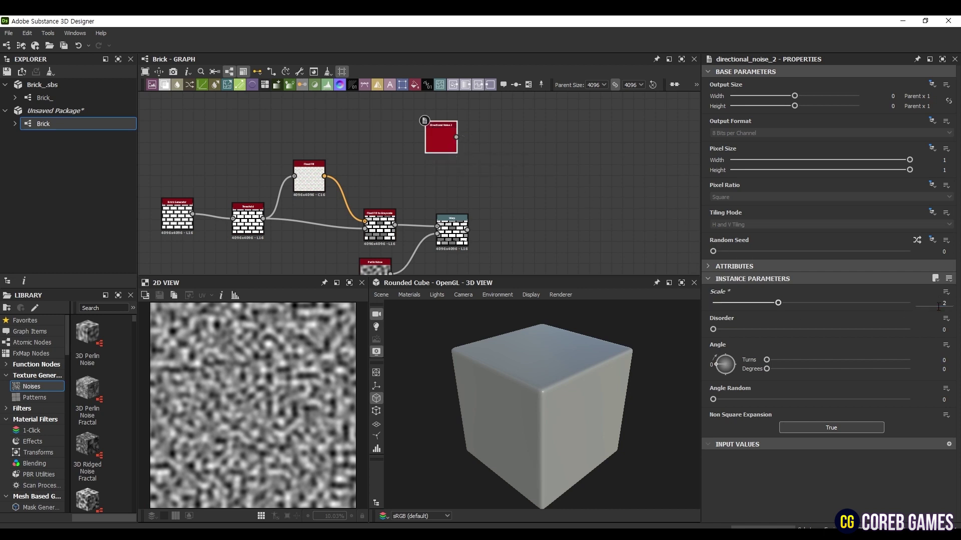
# Set the angle of the Directional Noise 2 node to 90 degrees
pyautogui.click(936, 371)
pyautogui.write('90')
pyautogui.press('Return')
# Add a second Perlin Noise node below the Directional Noise 2 node and set its scale to 7
pyautogui.press('space')
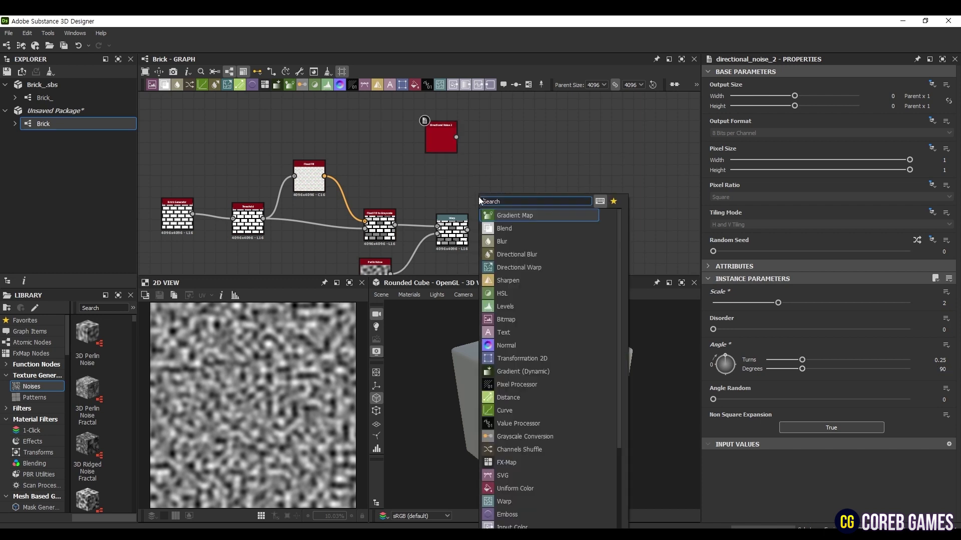
pyautogui.write('perlin')
pyautogui.press('Return')
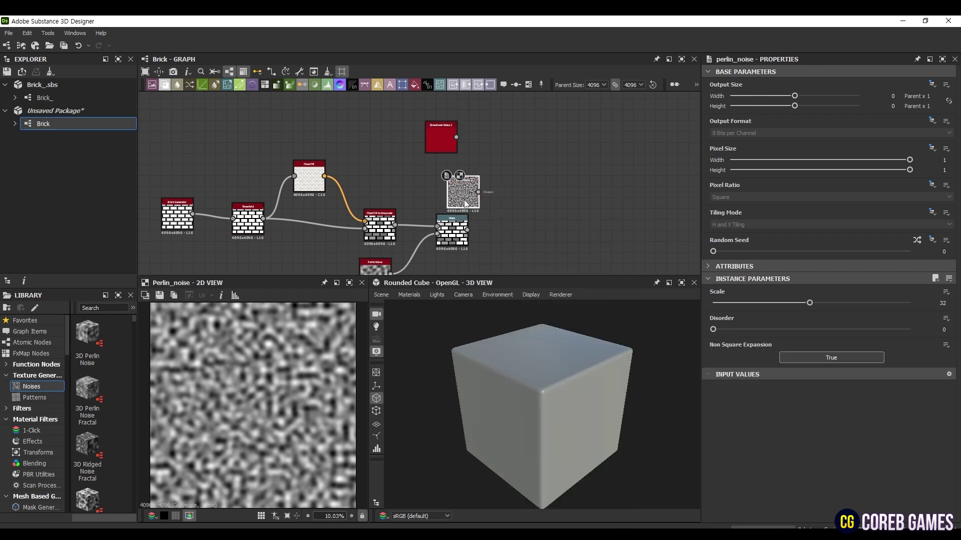
pyautogui.doubleClick(943, 304)
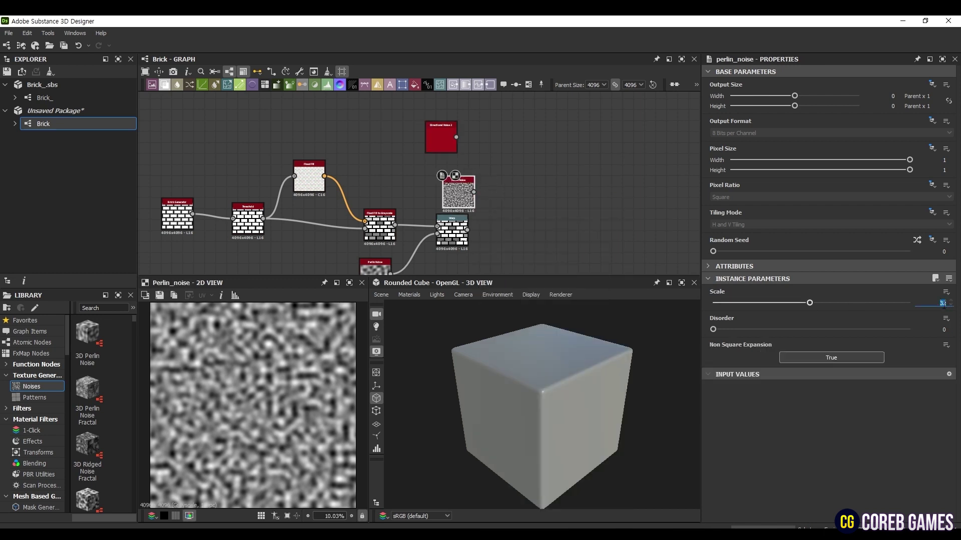
pyautogui.write('7')
pyautogui.press('Return')
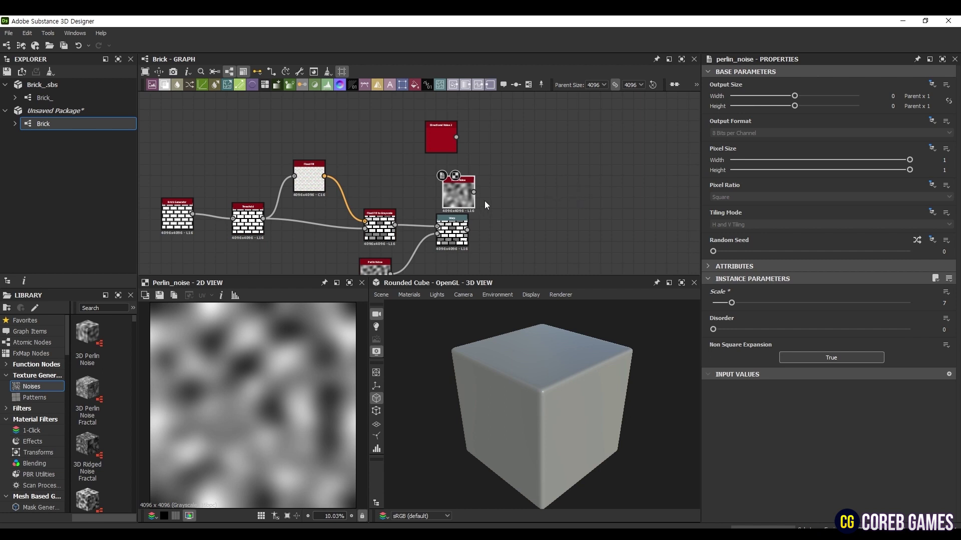
# Add a Warp node fed by Directional Noise 2 and connect the new Perlin Noise to its gradient input
pyautogui.scroll(3, 484, 200)
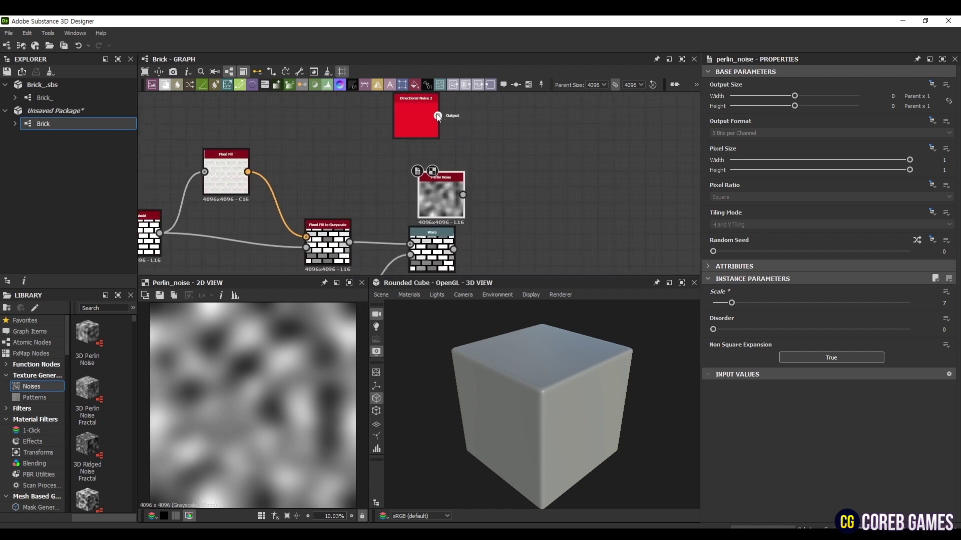
pyautogui.moveTo(438, 116); pyautogui.dragTo(533, 139)
pyautogui.write('warp')
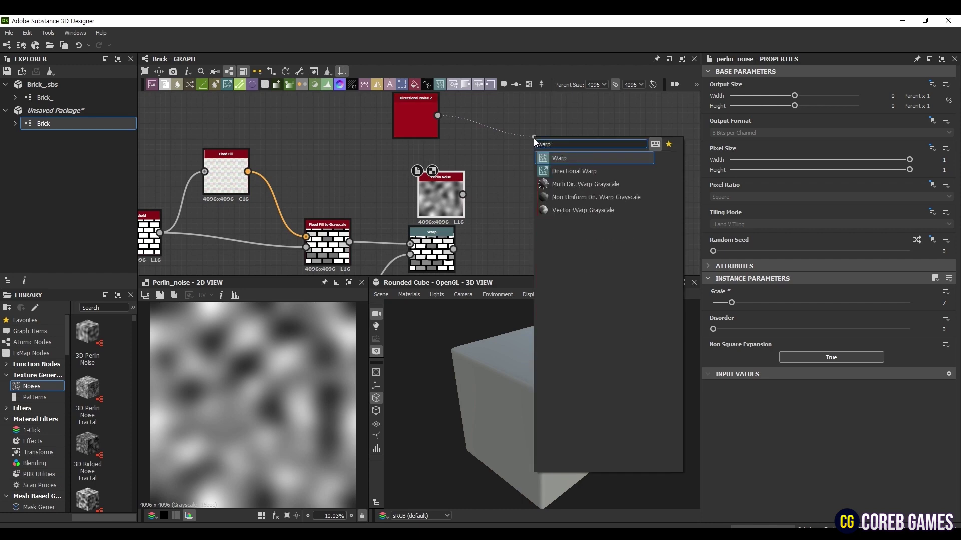
pyautogui.click(565, 158)
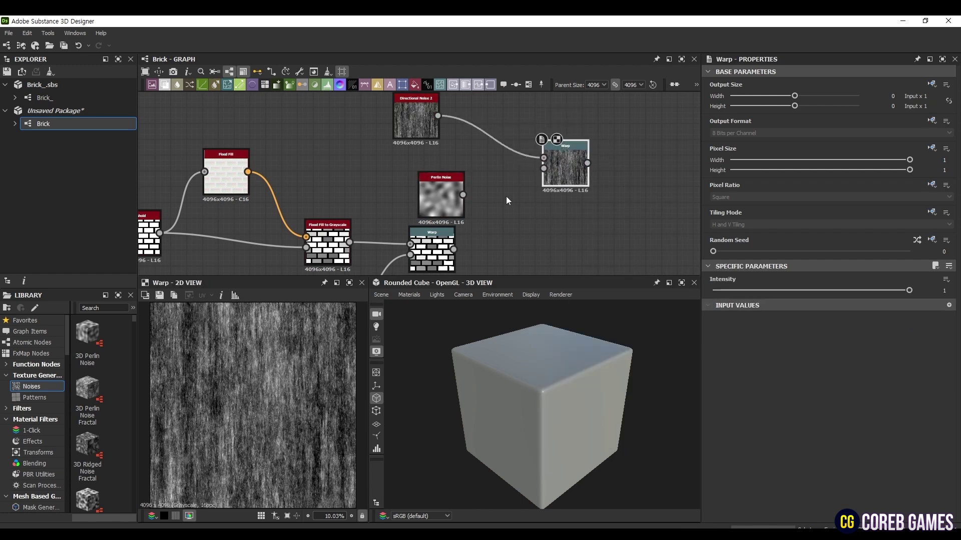
pyautogui.moveTo(463, 195); pyautogui.dragTo(543, 169)
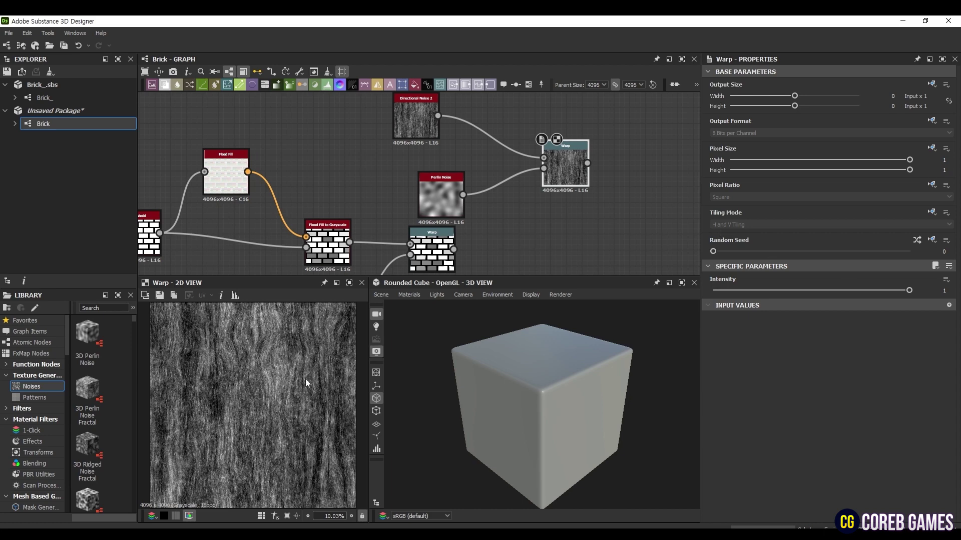
# Add a Blend node with the warped bricks as background and the warped directional noise as foreground
pyautogui.scroll(-1, 289, 418)
pyautogui.moveTo(489, 241); pyautogui.dragTo(447, 207, button='middle')
pyautogui.moveTo(411, 214); pyautogui.dragTo(590, 204)
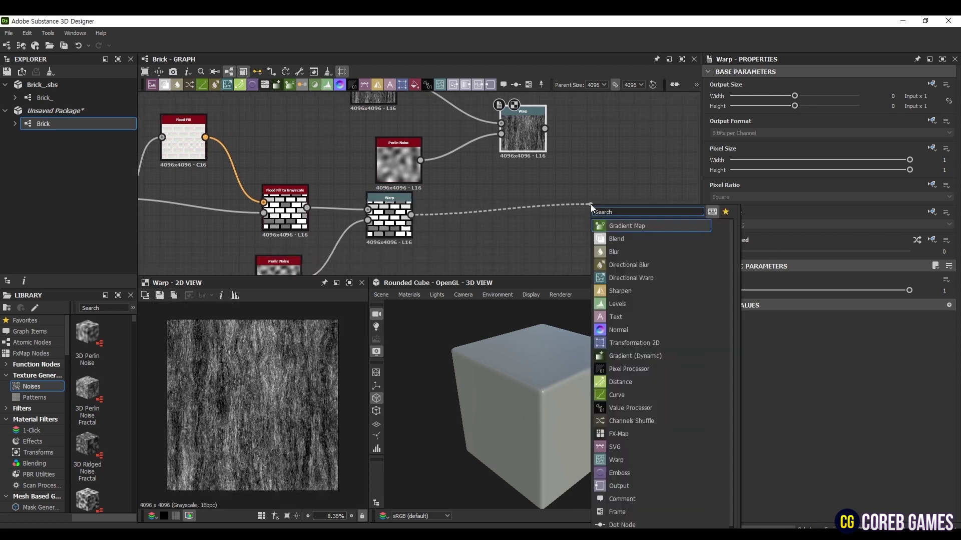
pyautogui.click(615, 235)
pyautogui.moveTo(545, 128); pyautogui.dragTo(609, 198)
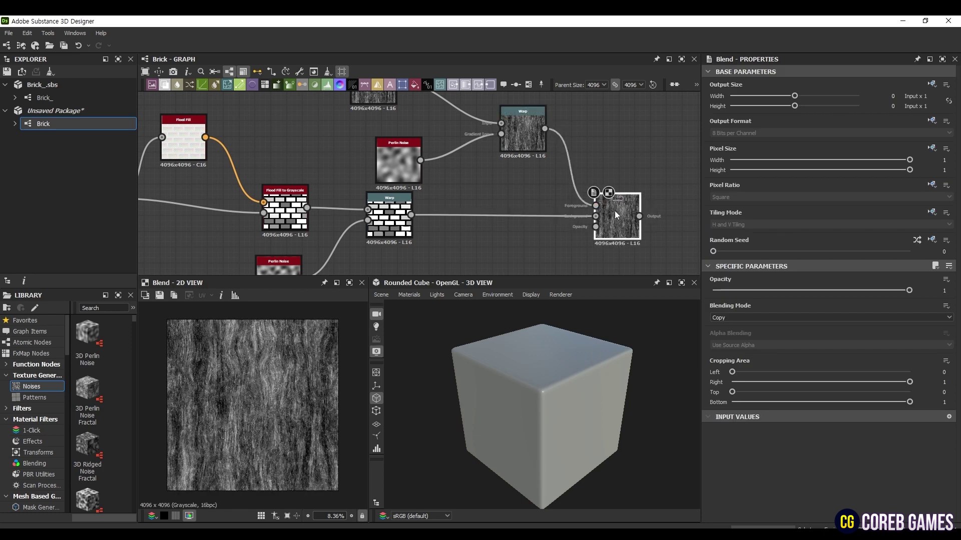
# Set the Blend node's opacity to 0.61 and its blending mode to Subtract, and preview the result
pyautogui.moveTo(564, 206); pyautogui.dragTo(544, 191, button='middle')
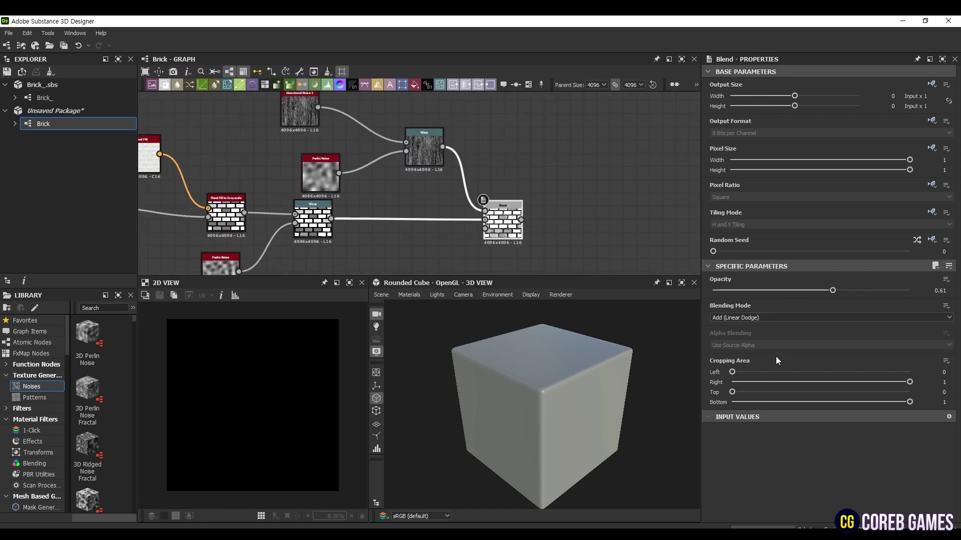
pyautogui.click(778, 318)
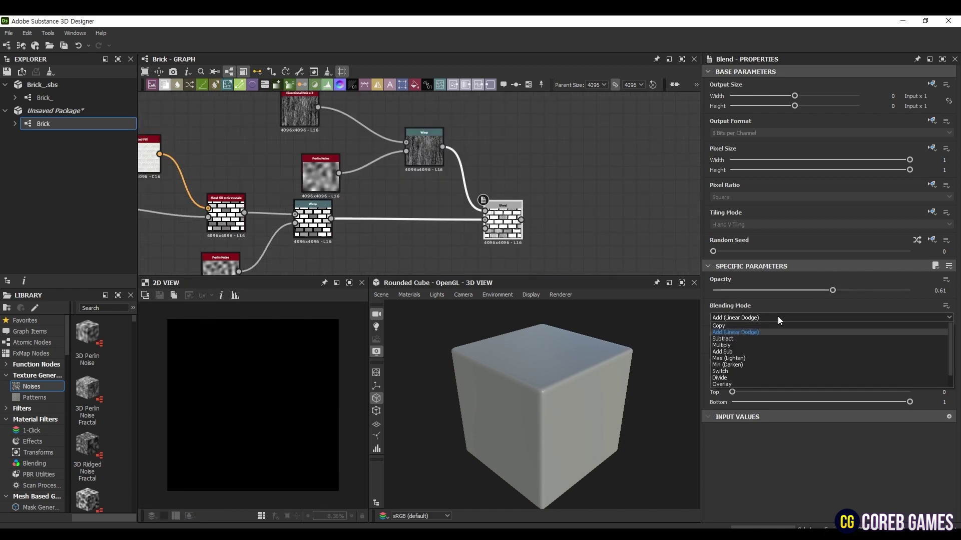
pyautogui.click(740, 339)
pyautogui.doubleClick(515, 226)
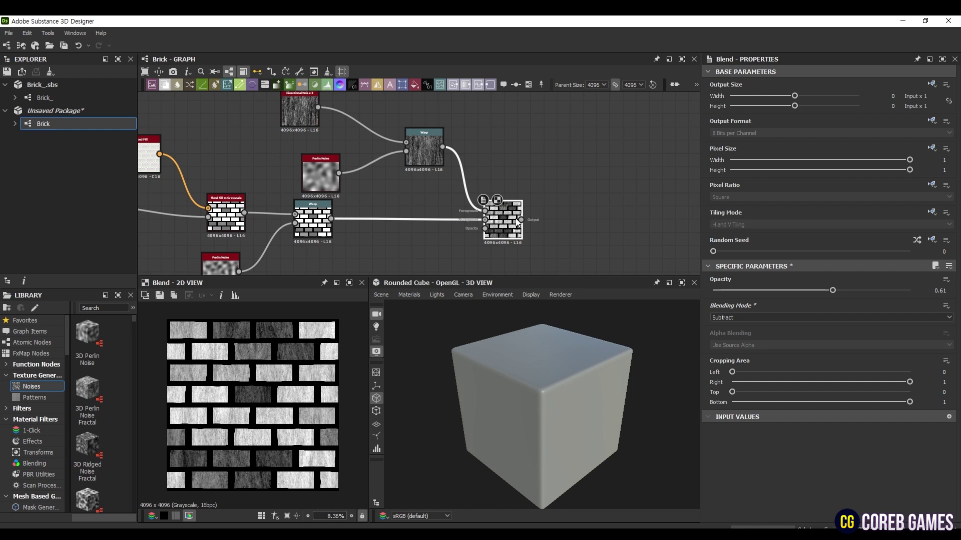
# Add a second Blend node with the first Blend as background, and place a Grunge Rough Dirty node below the chain
pyautogui.moveTo(521, 220); pyautogui.dragTo(583, 221)
pyautogui.click(608, 236)
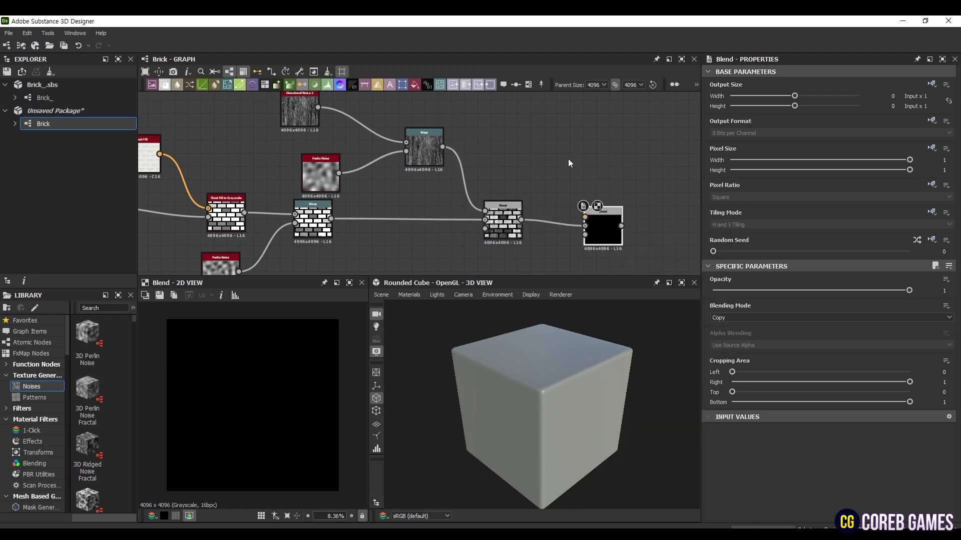
pyautogui.moveTo(568, 158); pyautogui.dragTo(520, 142, button='middle')
pyautogui.moveTo(474, 275); pyautogui.dragTo(478, 227, button='middle')
pyautogui.press('space')
pyautogui.write('grunge r')
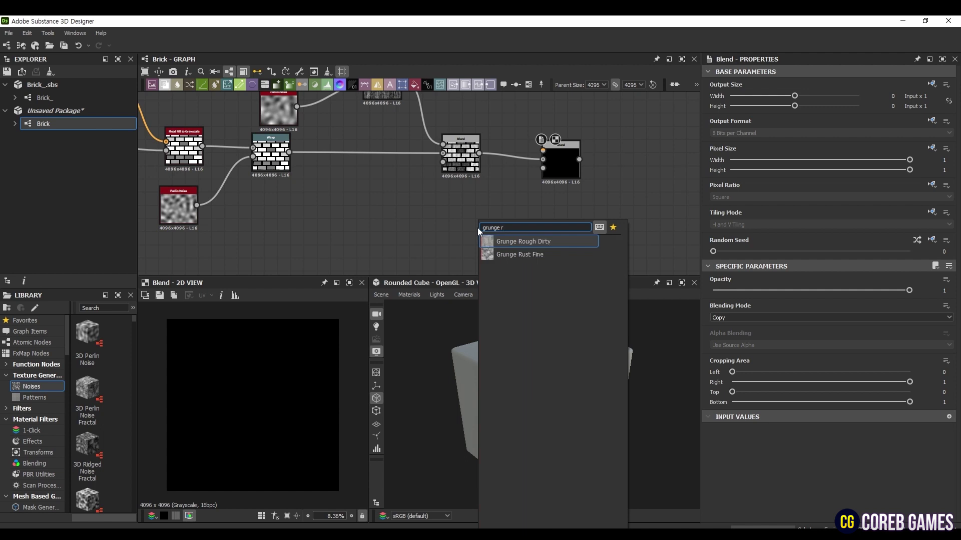
pyautogui.press('Return')
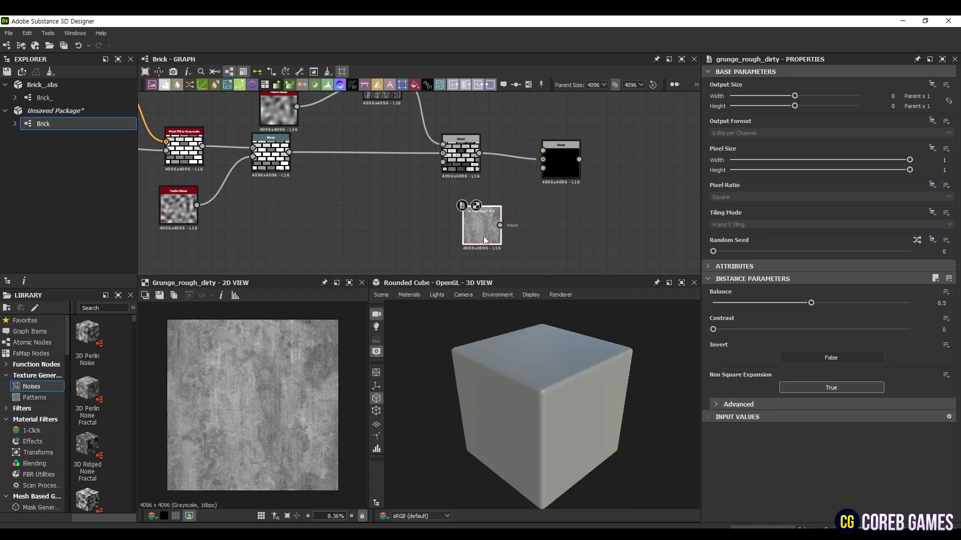
# Adjust the Grunge Rough Dirty node's balance and set its contrast to 0.53
pyautogui.doubleClick(943, 303)
pyautogui.write('0.')
pyautogui.press('Return')
pyautogui.write('0.53')
pyautogui.press('Return')
# Connect Grunge Rough Dirty to the second Blend node's foreground and set the blending mode to Soft Light
pyautogui.moveTo(500, 225); pyautogui.dragTo(549, 143)
pyautogui.click(566, 165)
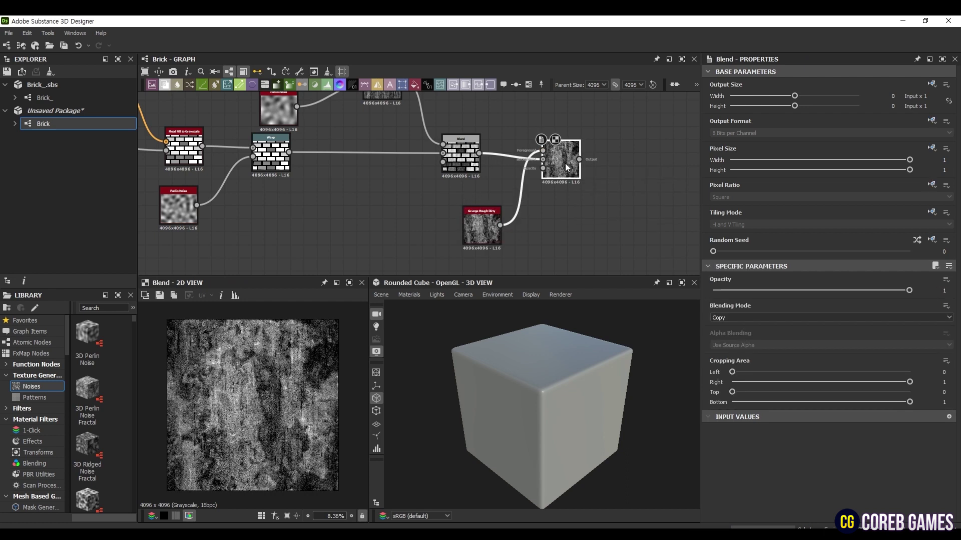
pyautogui.click(818, 318)
pyautogui.click(743, 383)
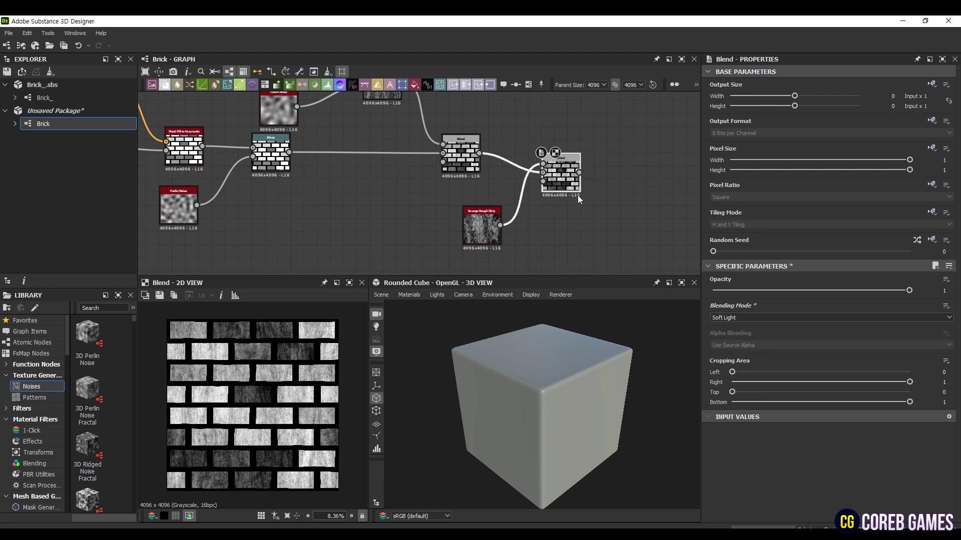
# Add a Dirt 2 noise node below the Soft Light Blend node
pyautogui.moveTo(578, 195); pyautogui.dragTo(539, 177, button='middle')
pyautogui.press('space')
pyautogui.write('dirt2')
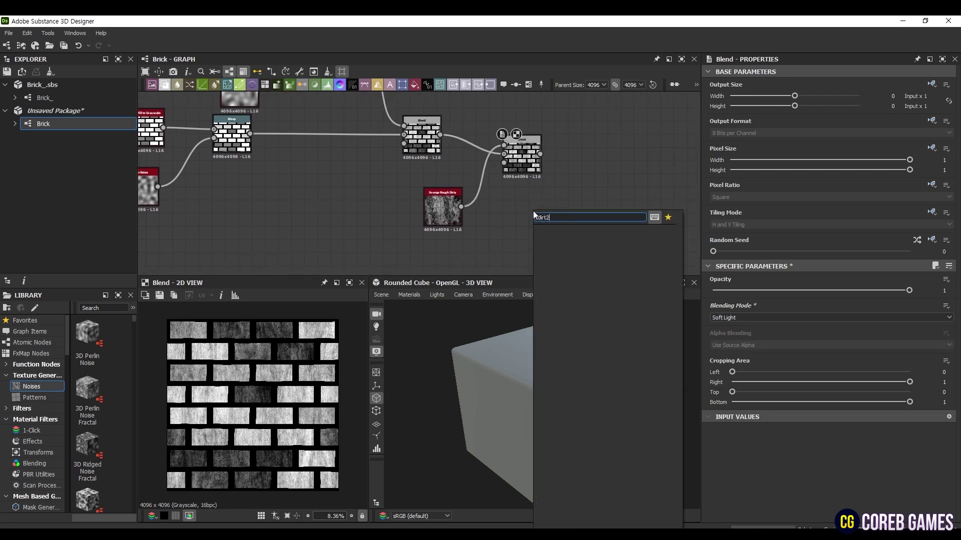
pyautogui.press('Down')
pyautogui.press('Return')
# Blend Dirt 2 as foreground over the Soft Light result with a new Blend node set to Subtract
pyautogui.moveTo(541, 153); pyautogui.dragTo(601, 150)
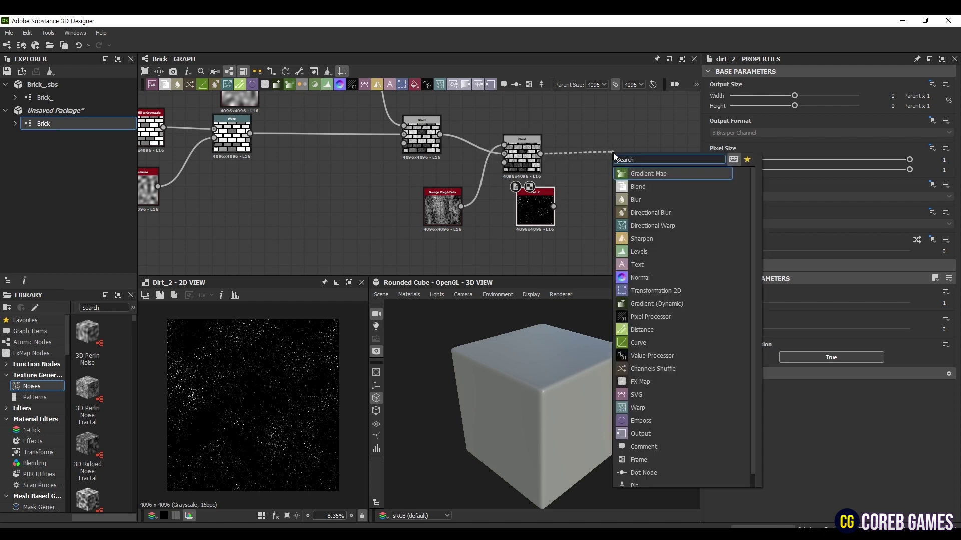
pyautogui.press('Return')
pyautogui.moveTo(553, 207); pyautogui.dragTo(604, 175)
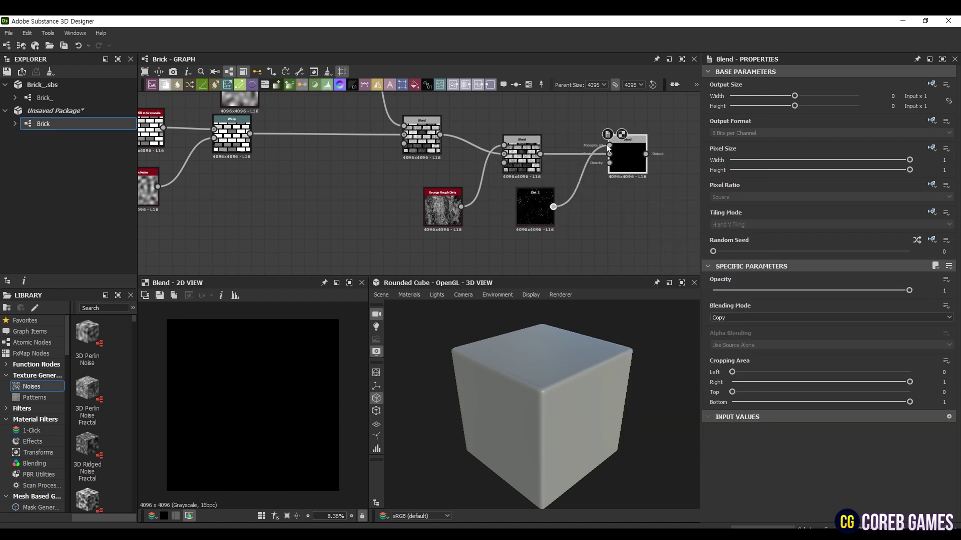
pyautogui.click(765, 317)
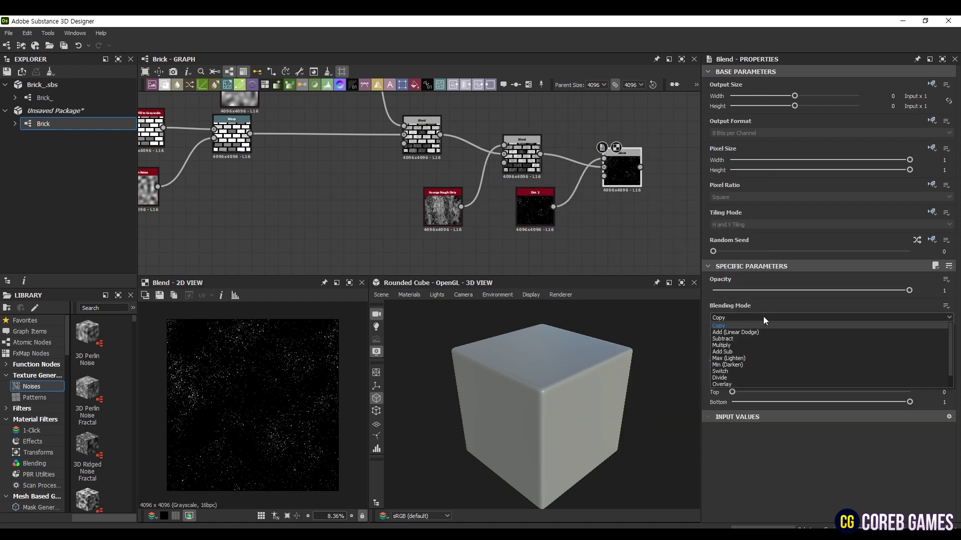
pyautogui.click(733, 339)
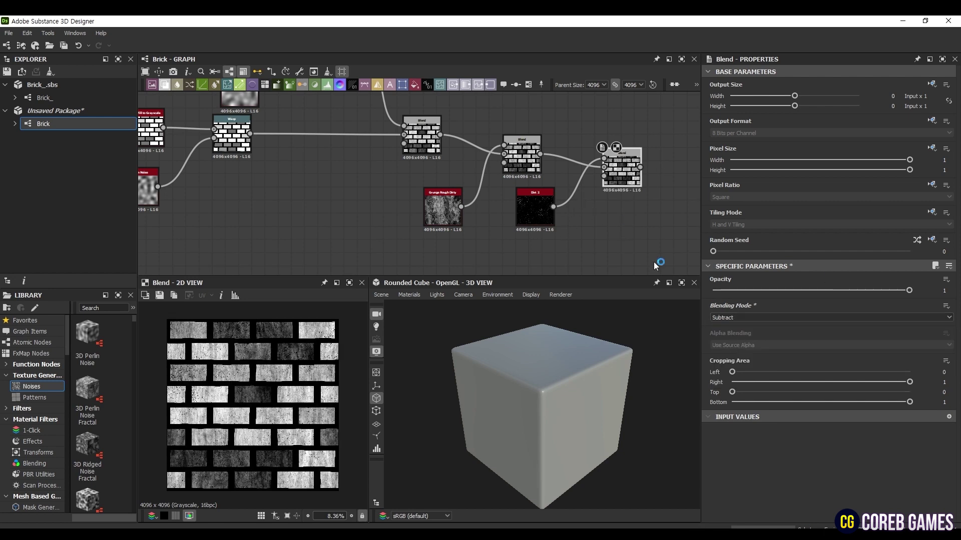
# Branch an Invert Grayscale node off the Threshold output and place it below the brick chain
pyautogui.scroll(-2, 473, 233)
pyautogui.moveTo(397, 227); pyautogui.dragTo(550, 219, button='middle')
pyautogui.scroll(2, 344, 204)
pyautogui.moveTo(308, 206); pyautogui.dragTo(419, 223, button='middle')
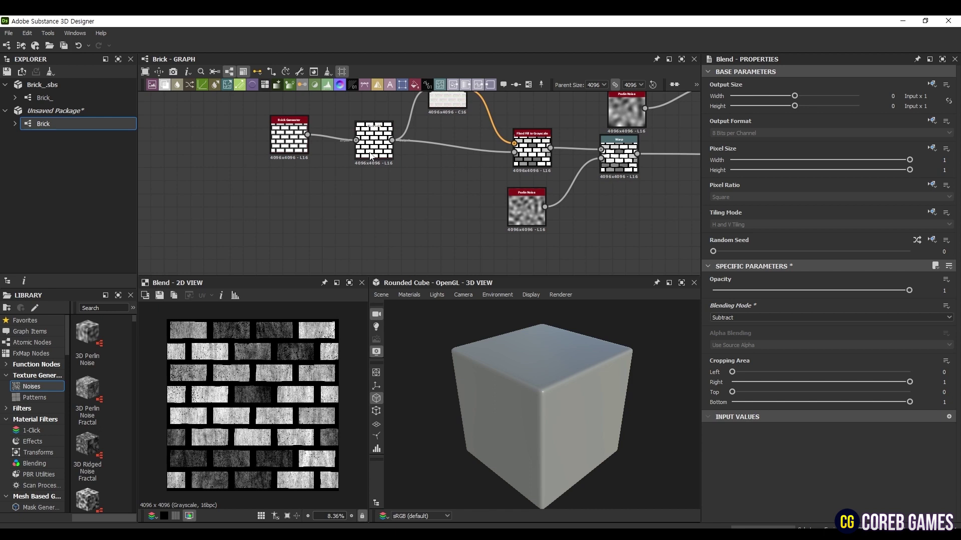
pyautogui.moveTo(391, 140); pyautogui.dragTo(446, 259)
pyautogui.write('invert')
pyautogui.press('Return')
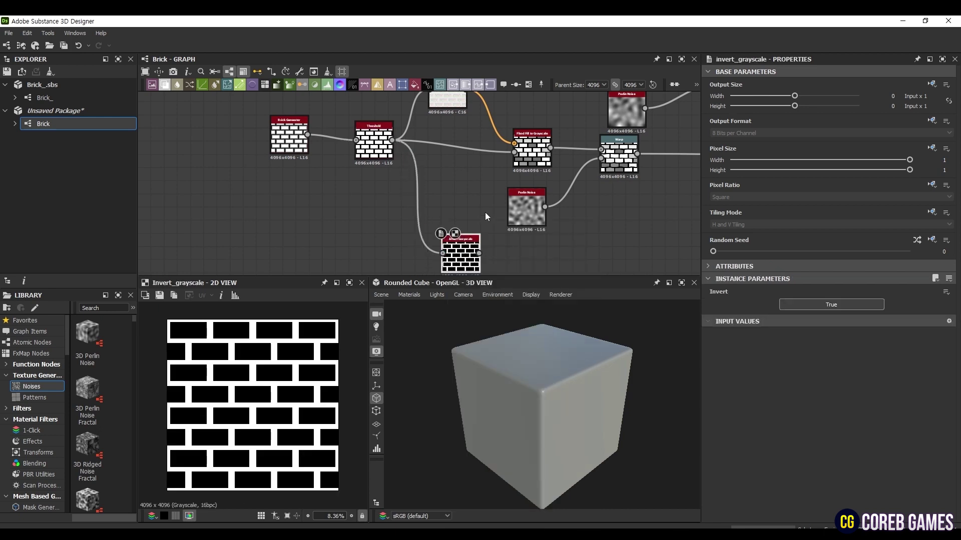
pyautogui.moveTo(488, 213); pyautogui.dragTo(439, 141, button='middle')
pyautogui.moveTo(423, 189); pyautogui.dragTo(436, 233)
# Add a BnW Spots 2 node below Invert Grayscale and set its scale to 3
pyautogui.moveTo(491, 229); pyautogui.dragTo(461, 208, button='middle')
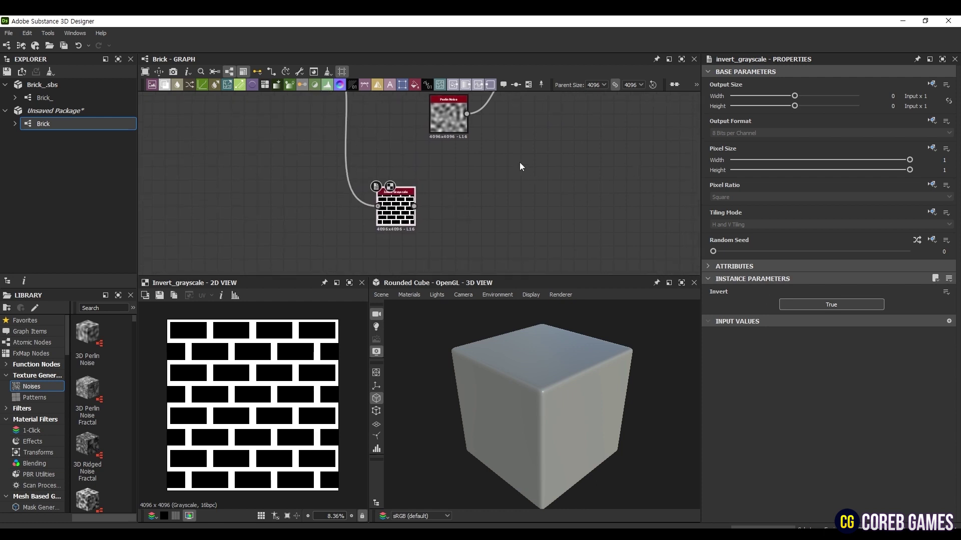
pyautogui.moveTo(455, 211); pyautogui.dragTo(442, 184, button='middle')
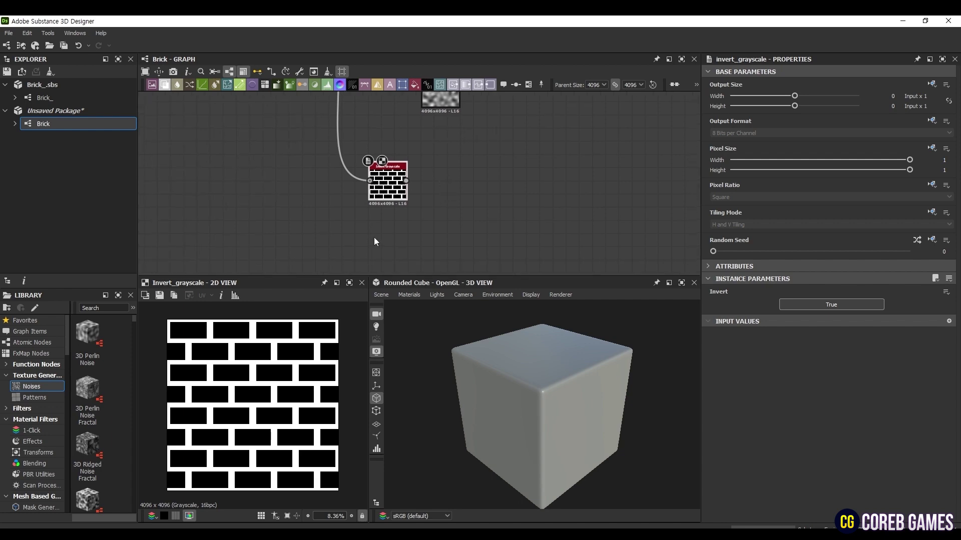
pyautogui.press('space')
pyautogui.write('bnw')
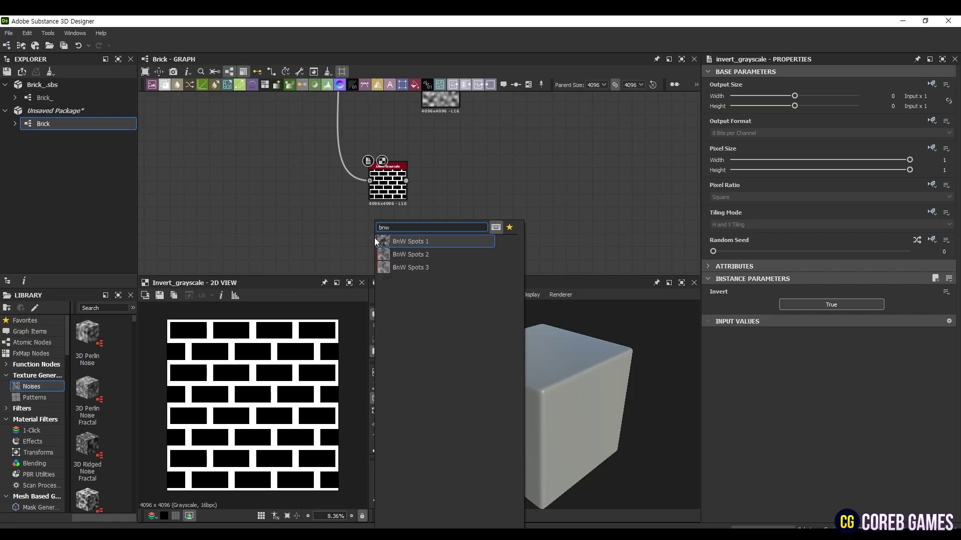
pyautogui.click(421, 253)
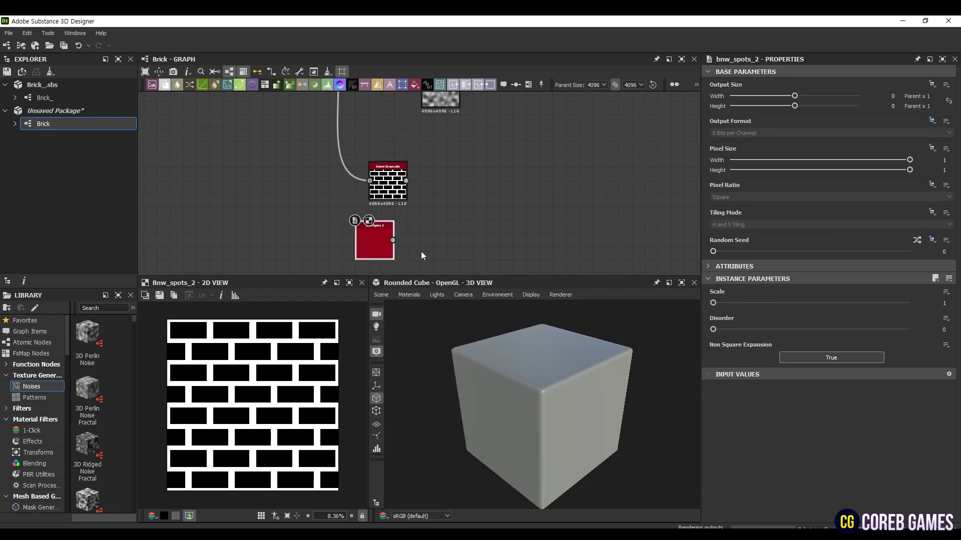
pyautogui.doubleClick(943, 303)
pyautogui.write('3')
pyautogui.press('Return')
# Add a Blend node with Invert Grayscale as background and BnW Spots 2 as foreground
pyautogui.moveTo(406, 180); pyautogui.dragTo(488, 200)
pyautogui.click(523, 216)
pyautogui.moveTo(393, 240); pyautogui.dragTo(507, 196)
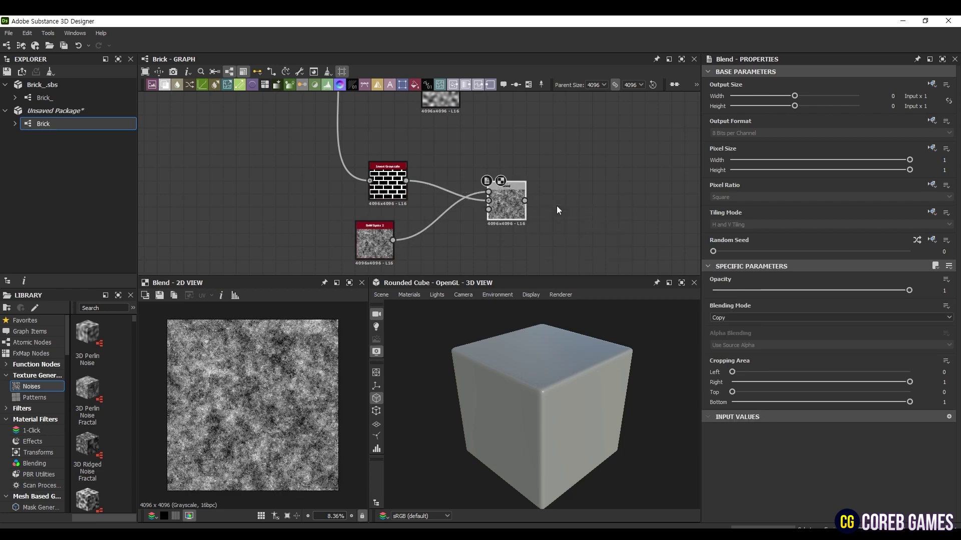
# Set the mortar Blend node's blending mode to Multiply and its opacity to 0.94
pyautogui.click(817, 320)
pyautogui.click(748, 343)
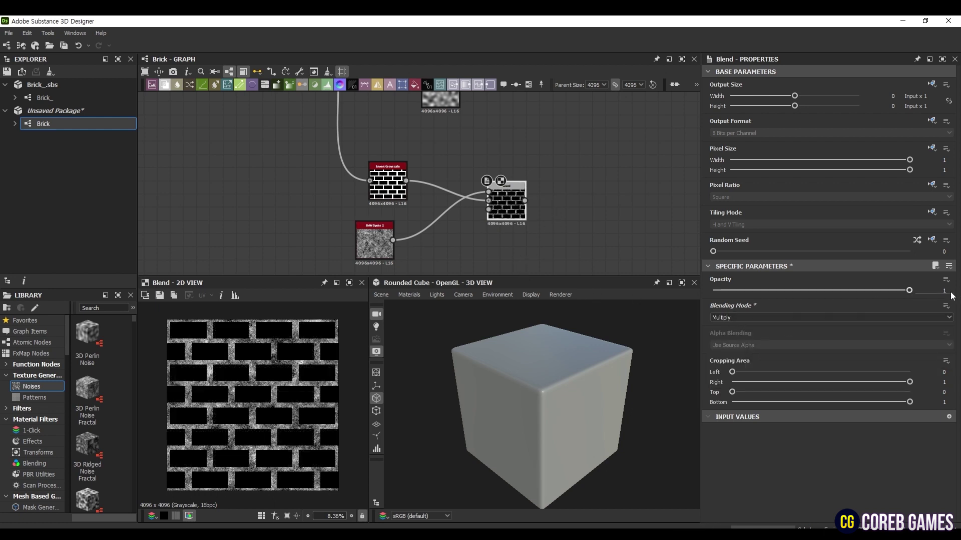
pyautogui.write('0.94')
pyautogui.press('Return')
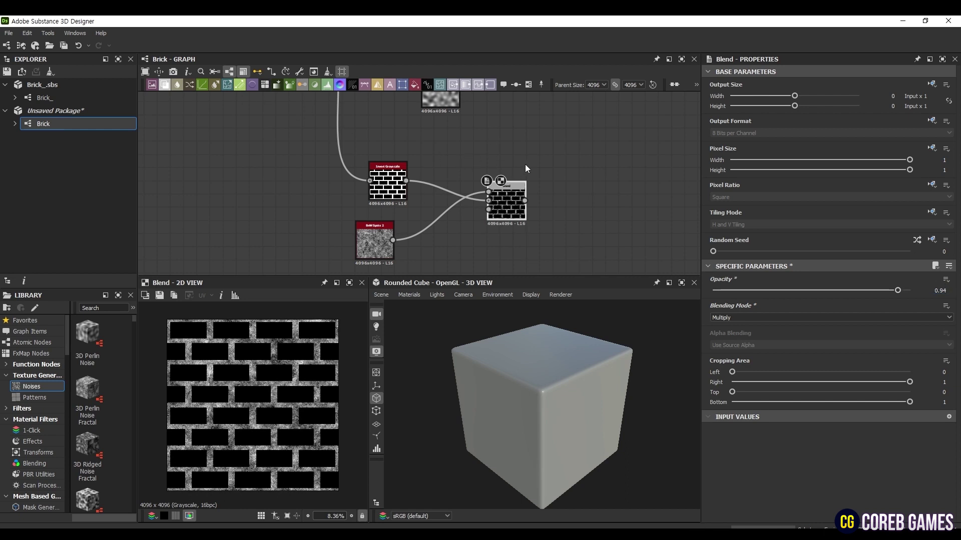
# Add a Warp node fed by the mortar Blend output and adjust its placement beside that node
pyautogui.moveTo(538, 202); pyautogui.dragTo(491, 193, button='middle')
pyautogui.moveTo(481, 195); pyautogui.dragTo(563, 196)
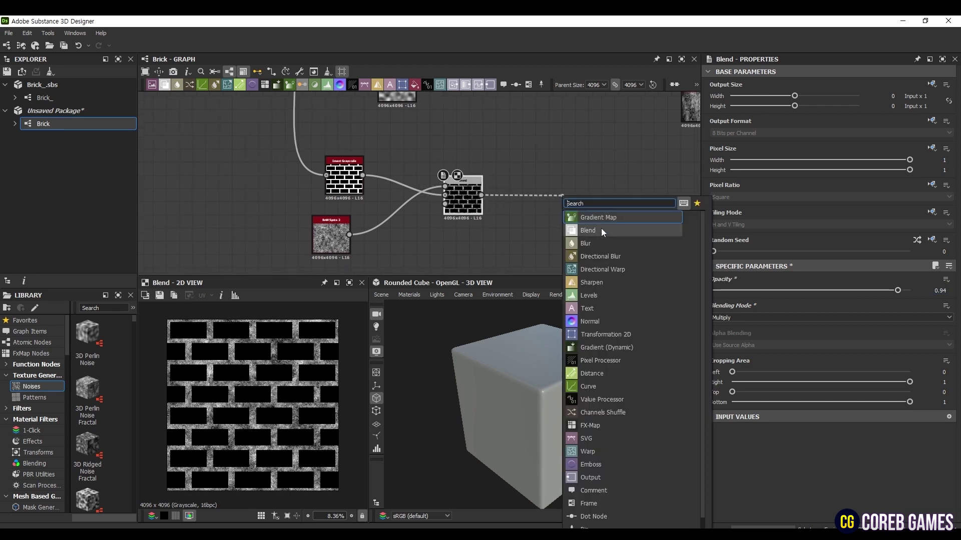
pyautogui.write('warp')
pyautogui.press('Return')
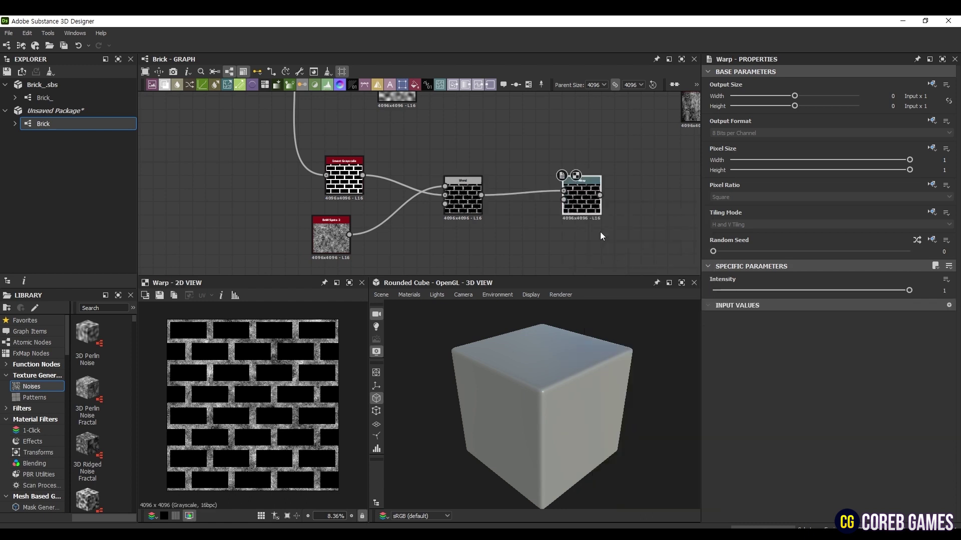
pyautogui.moveTo(584, 207); pyautogui.dragTo(578, 214)
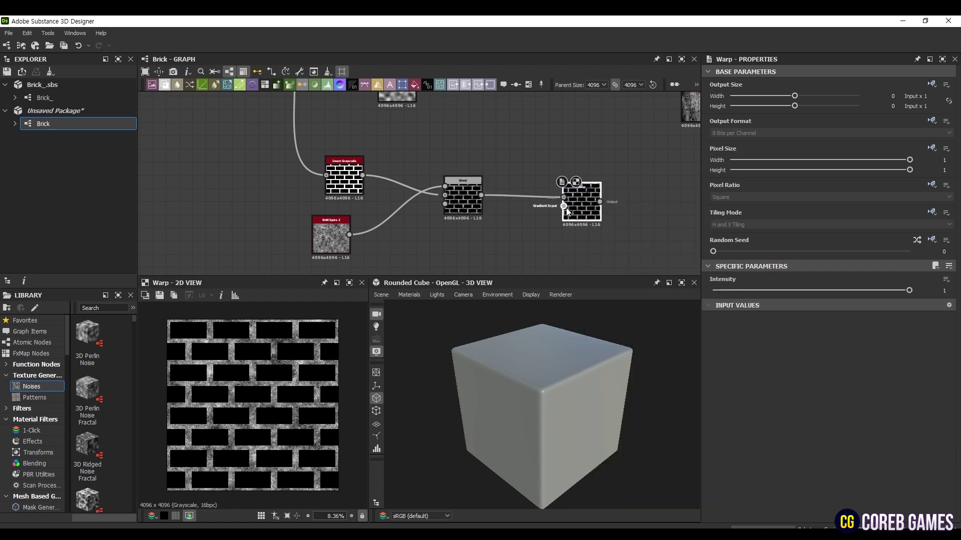
# Connect the existing Perlin Noise to the mortar Warp node's gradient input and set the warp intensity to 0.07
pyautogui.scroll(-2, 505, 183)
pyautogui.moveTo(474, 134)
pyautogui.mouseDown(button='middle')
pyautogui.moveTo(486, 182)
pyautogui.moveTo(440, 172)
pyautogui.mouseUp(button='middle')
pyautogui.moveTo(392, 137); pyautogui.dragTo(495, 223)
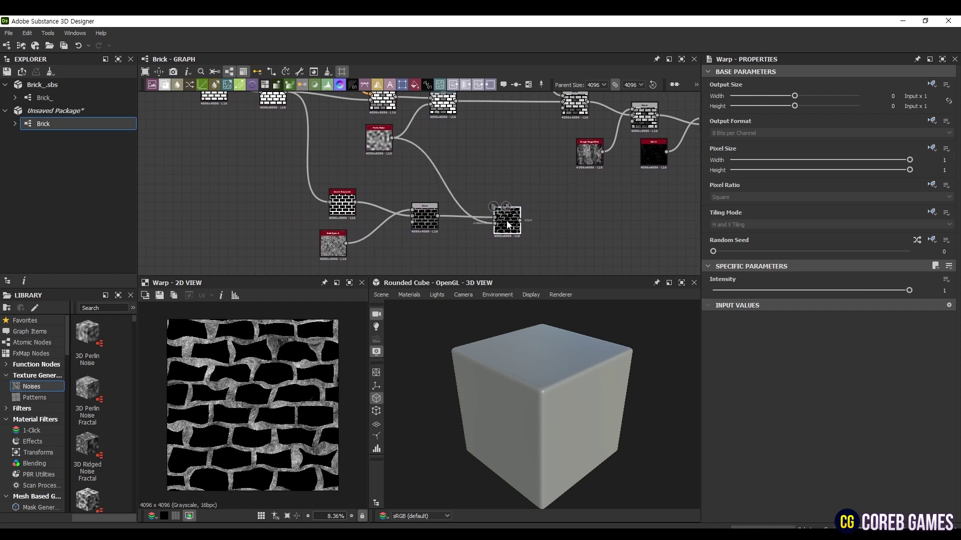
pyautogui.write('0.07')
pyautogui.press('Return')
pyautogui.scroll(3, 572, 232)
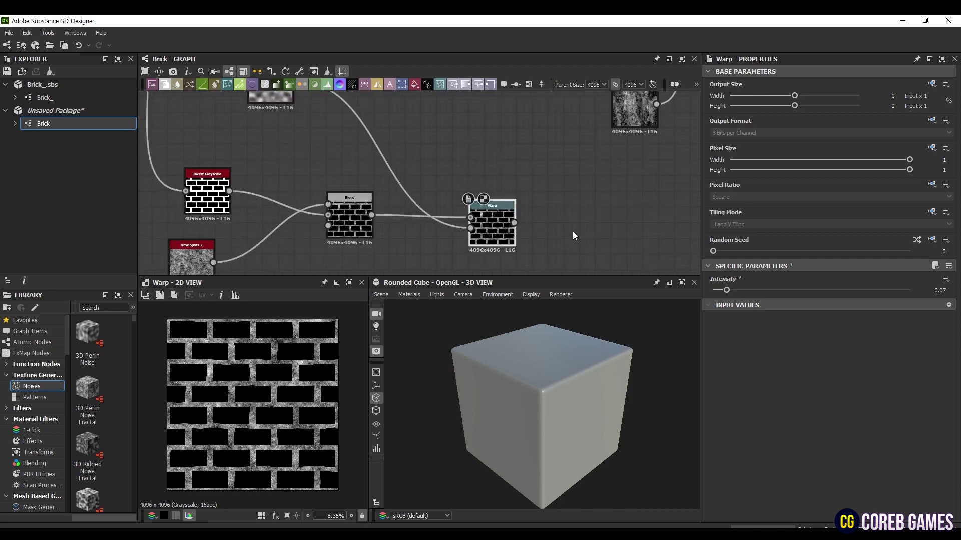
# Add a Blend node with the mortar Warp output as its background
pyautogui.moveTo(573, 233); pyautogui.dragTo(469, 200, button='middle')
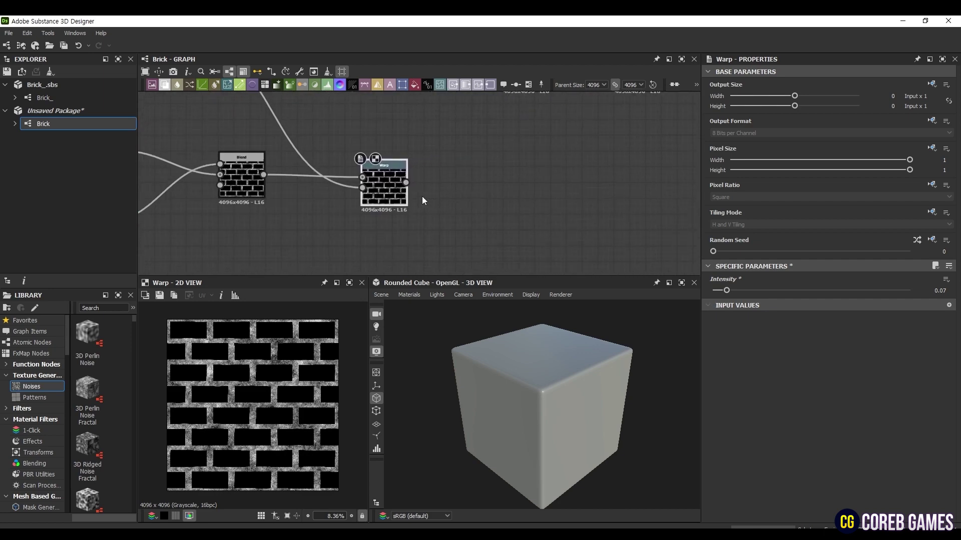
pyautogui.moveTo(406, 182); pyautogui.dragTo(453, 182)
pyautogui.click(496, 207)
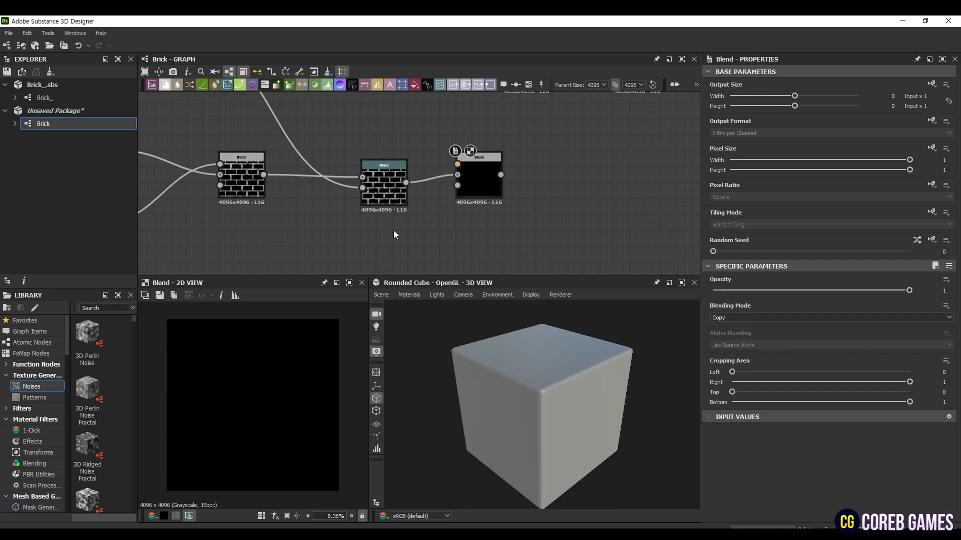
# Add a Grunge Shavings node, place it below the mortar Warp node and set its balance to 0.34
pyautogui.press('space')
pyautogui.write('gry')
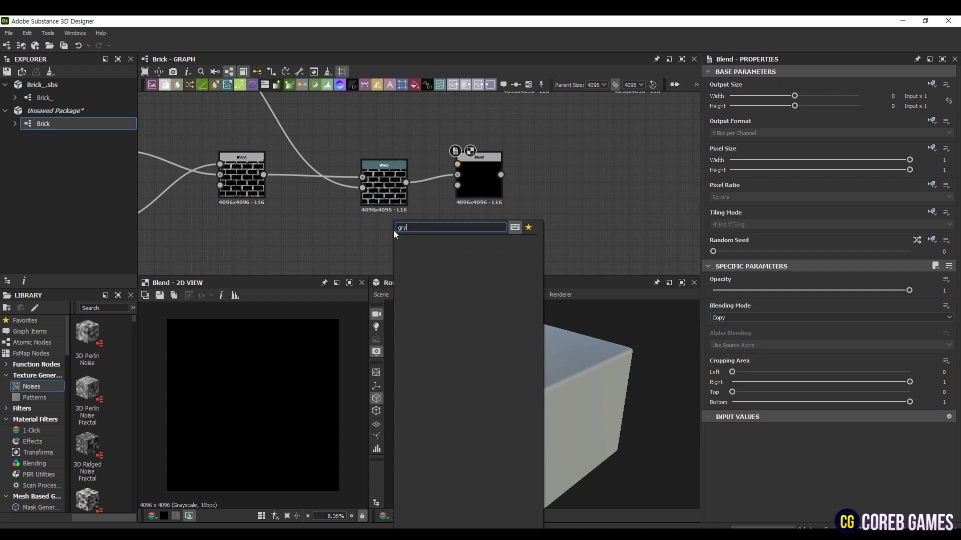
pyautogui.write('bg')
pyautogui.press('BackSpace')
pyautogui.press('BackSpace')
pyautogui.press('BackSpace')
pyautogui.press('BackSpace')
pyautogui.write('unge')
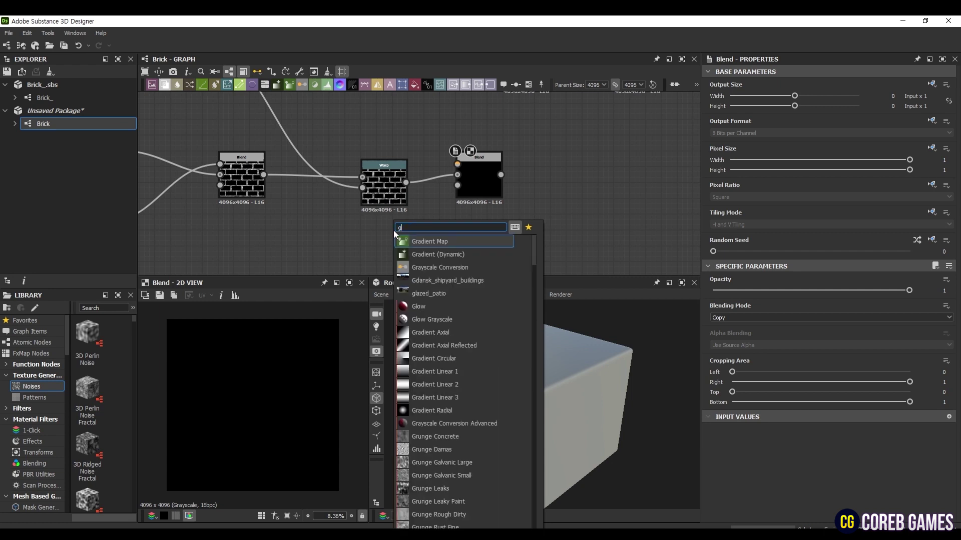
pyautogui.write(' sh')
pyautogui.press('Return')
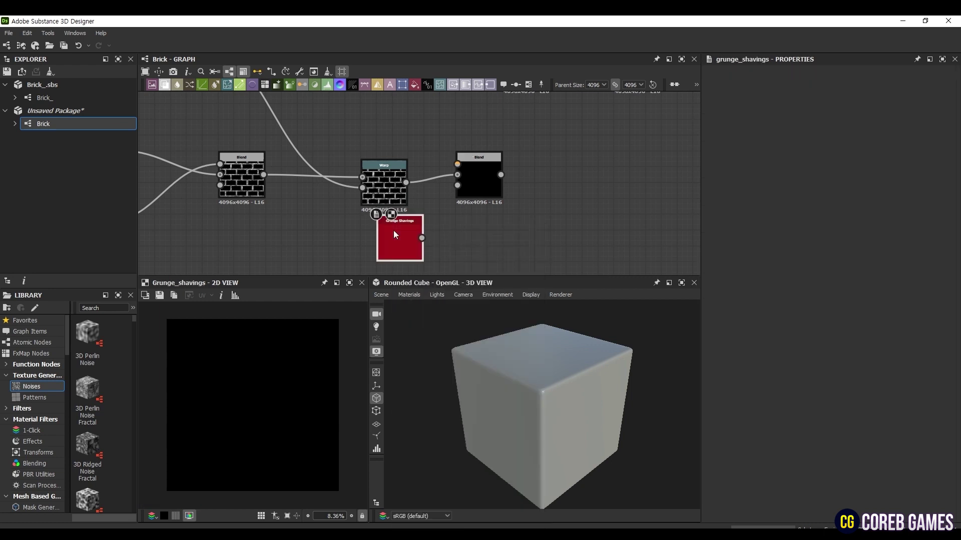
pyautogui.moveTo(392, 241); pyautogui.dragTo(377, 256)
pyautogui.moveTo(428, 245); pyautogui.dragTo(428, 220, button='middle')
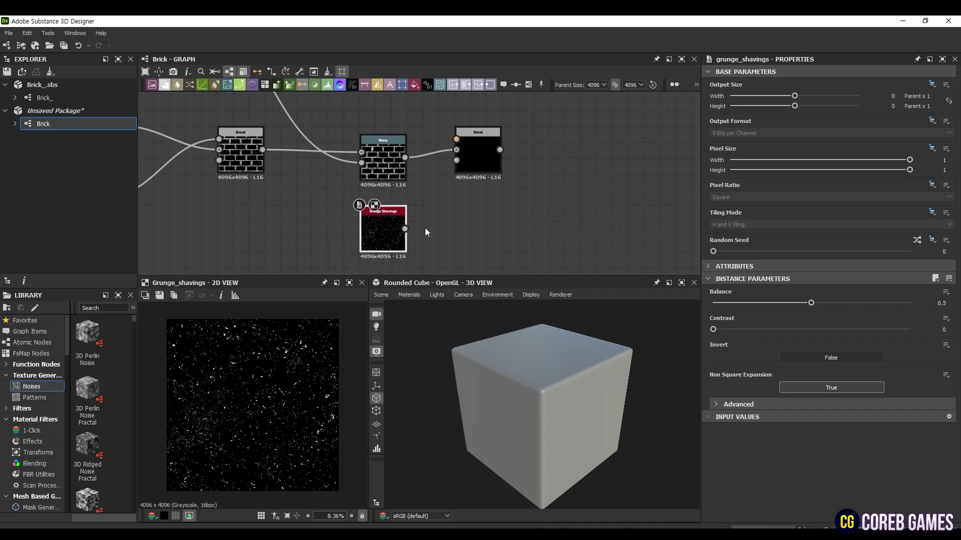
pyautogui.doubleClick(941, 303)
pyautogui.press('Return')
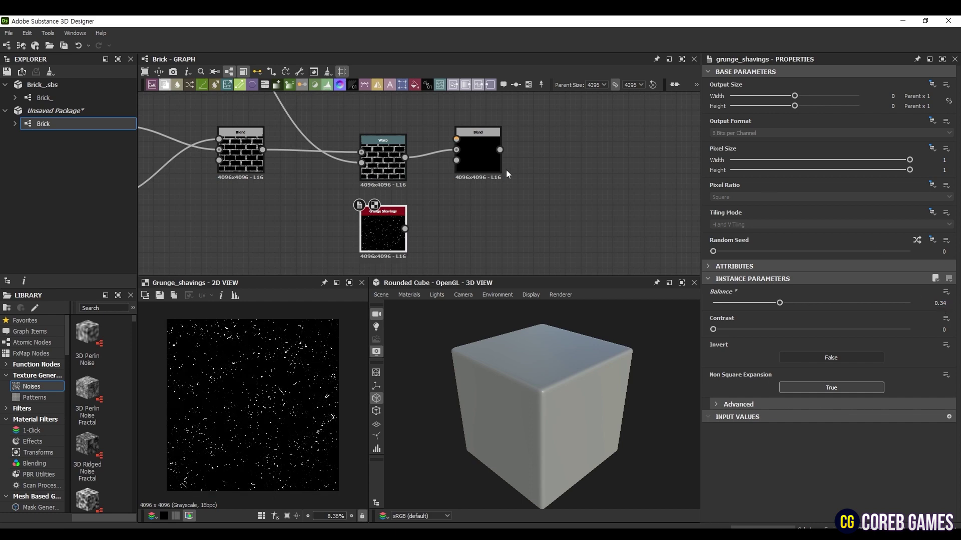
# Connect Grunge Shavings as the new Blend's foreground and set the blending mode to Max (Lighten)
pyautogui.moveTo(442, 151); pyautogui.dragTo(456, 139)
pyautogui.click(477, 147)
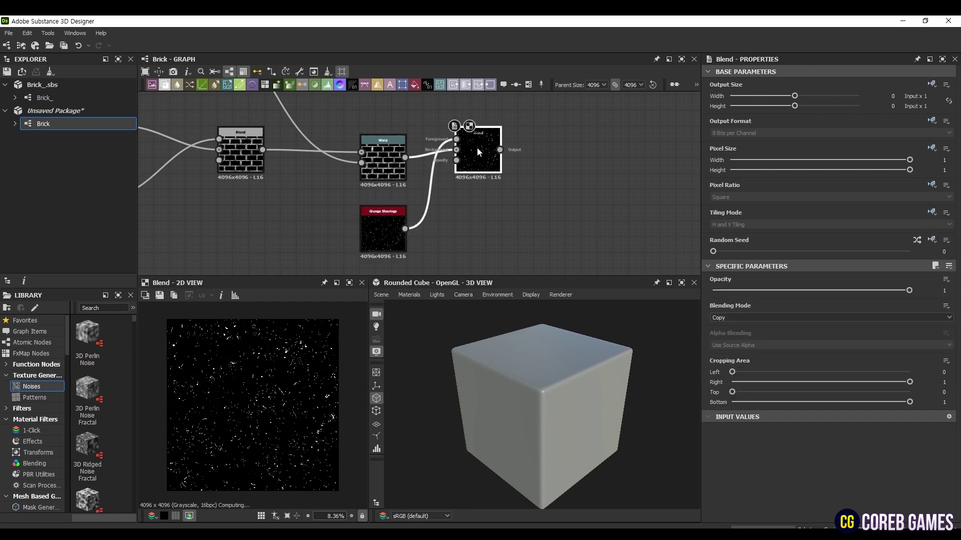
pyautogui.click(785, 318)
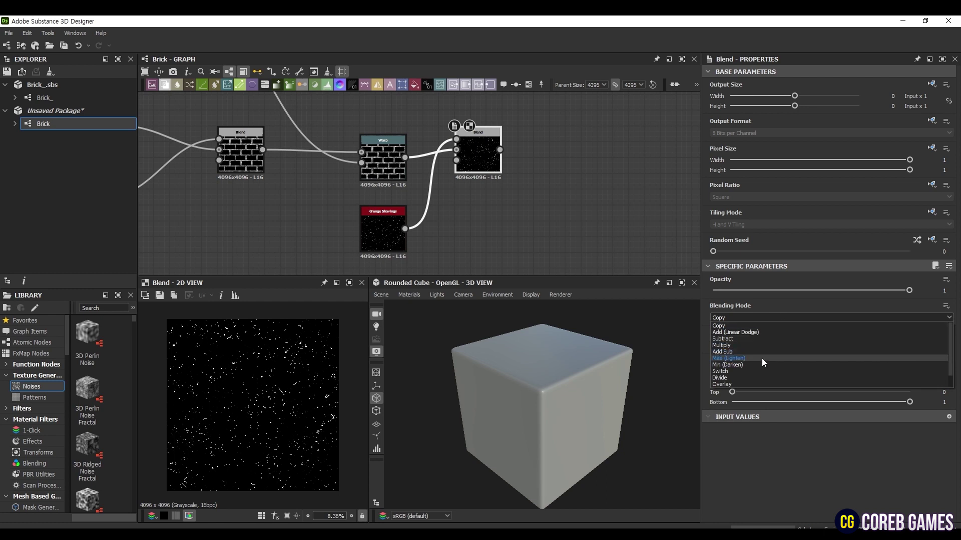
pyautogui.click(762, 358)
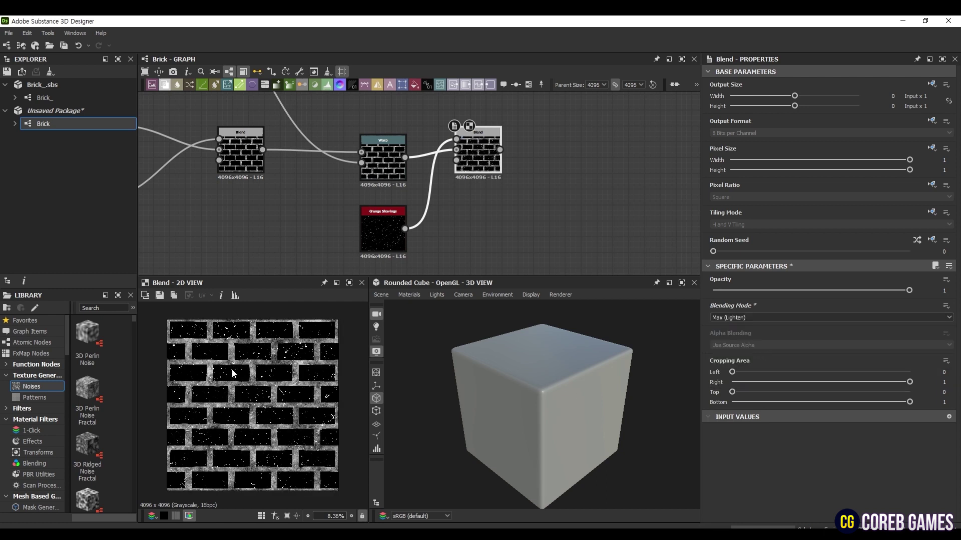
# Add a Gradient Map node fed by the final brick Blend, the one that mixes in Dirt 2
pyautogui.scroll(-4, 506, 144)
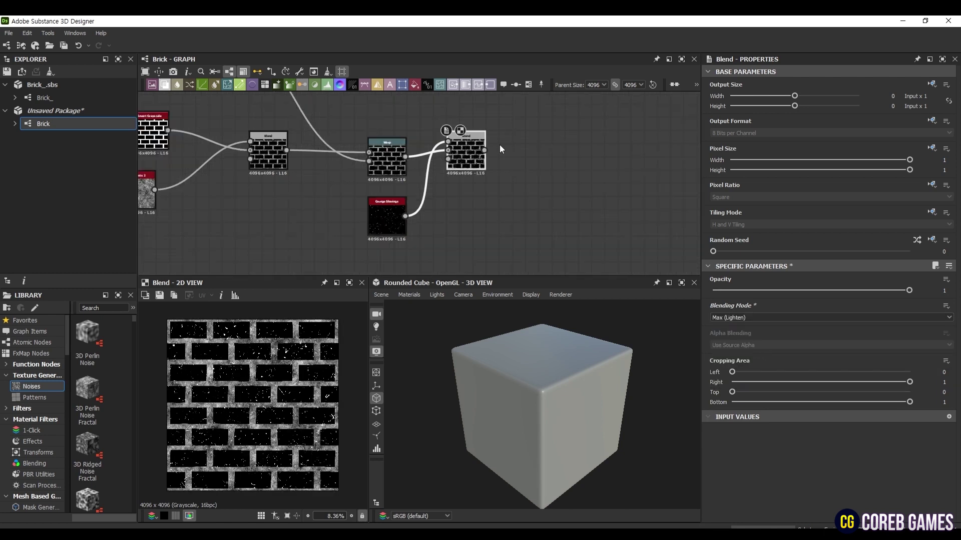
pyautogui.moveTo(506, 143); pyautogui.dragTo(441, 226, button='middle')
pyautogui.moveTo(591, 129); pyautogui.dragTo(465, 169, button='middle')
pyautogui.scroll(3, 457, 170)
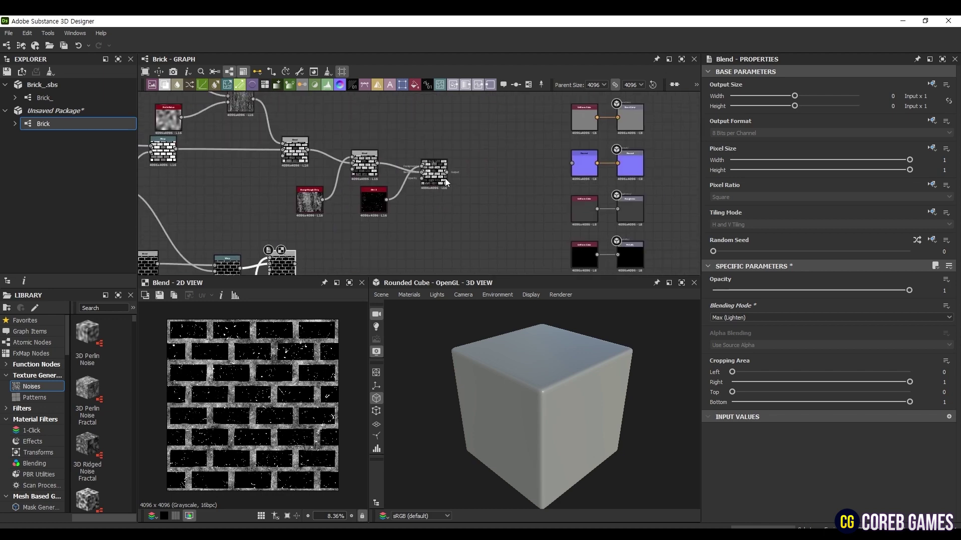
pyautogui.moveTo(448, 168); pyautogui.dragTo(510, 162)
pyautogui.write('gra')
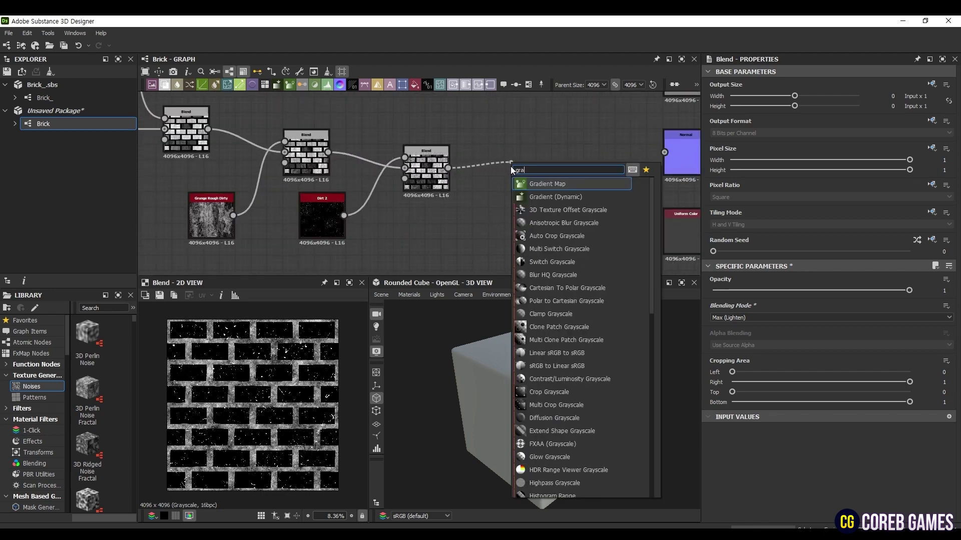
pyautogui.press('Return')
# Add a second Gradient Map node fed by the mortar Blend that mixes in Grunge Shavings
pyautogui.moveTo(439, 224); pyautogui.dragTo(508, 112, button='middle')
pyautogui.moveTo(255, 214); pyautogui.dragTo(335, 217)
pyautogui.write('gr')
pyautogui.click(373, 233)
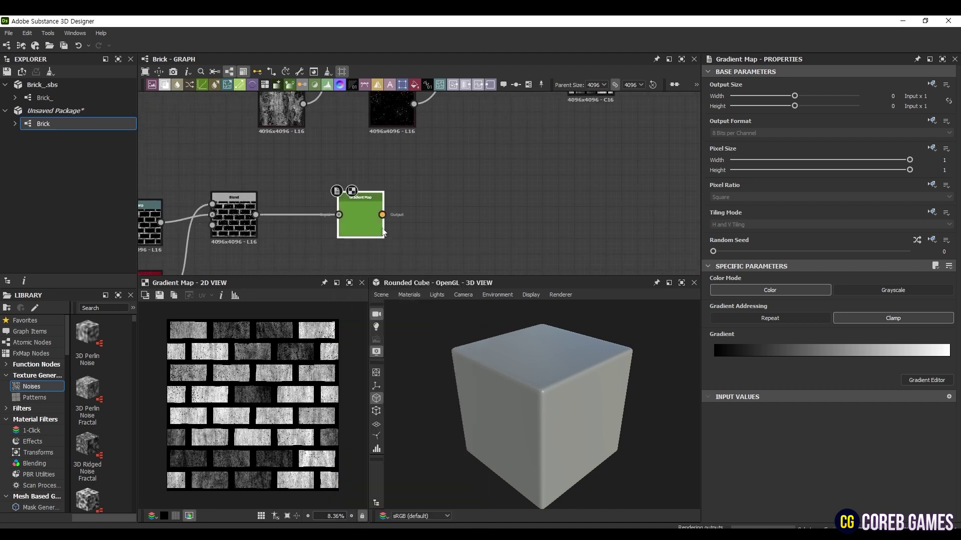
# In the brick Gradient Map's gradient, add a key at position 0.093 and color it dark red #320000
pyautogui.moveTo(543, 141); pyautogui.dragTo(353, 207, button='middle')
pyautogui.click(400, 151)
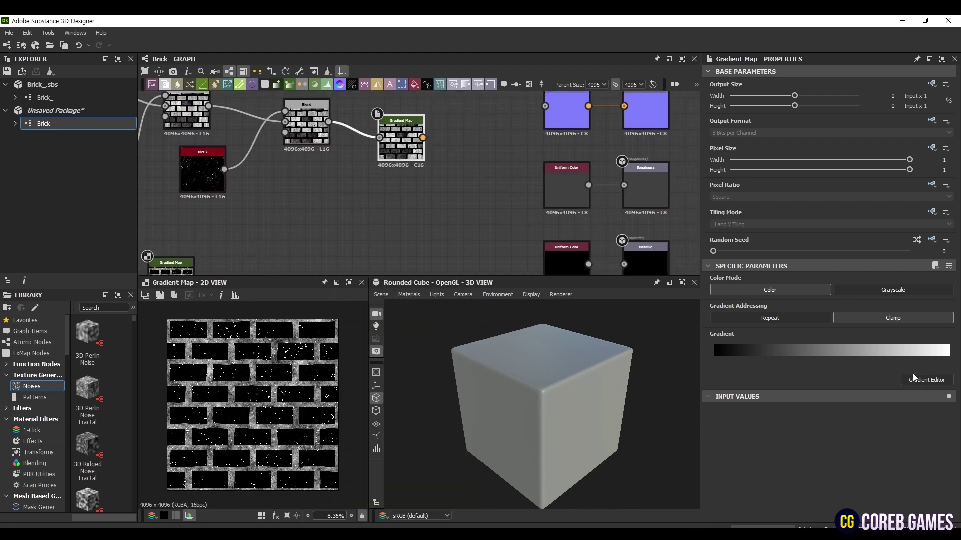
pyautogui.click(927, 381)
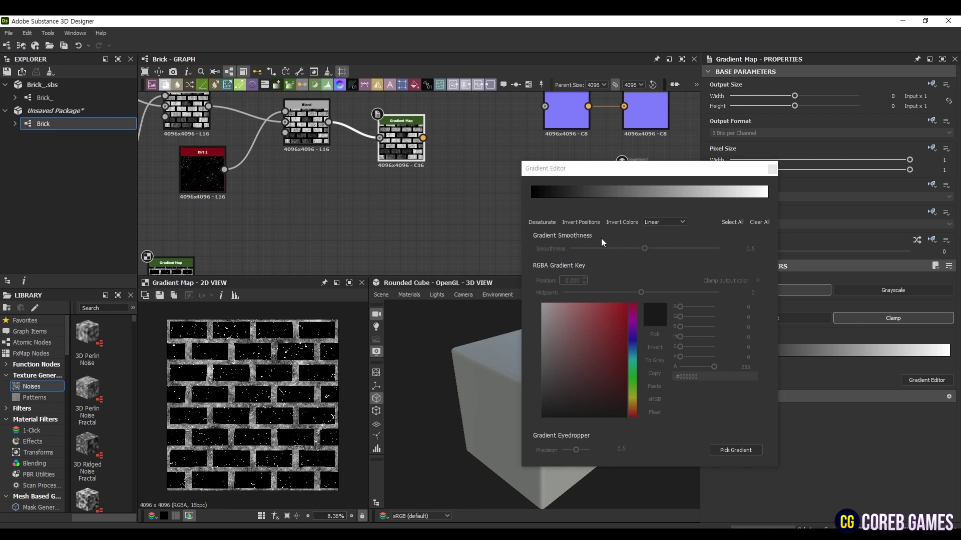
pyautogui.click(532, 200)
pyautogui.click(553, 200)
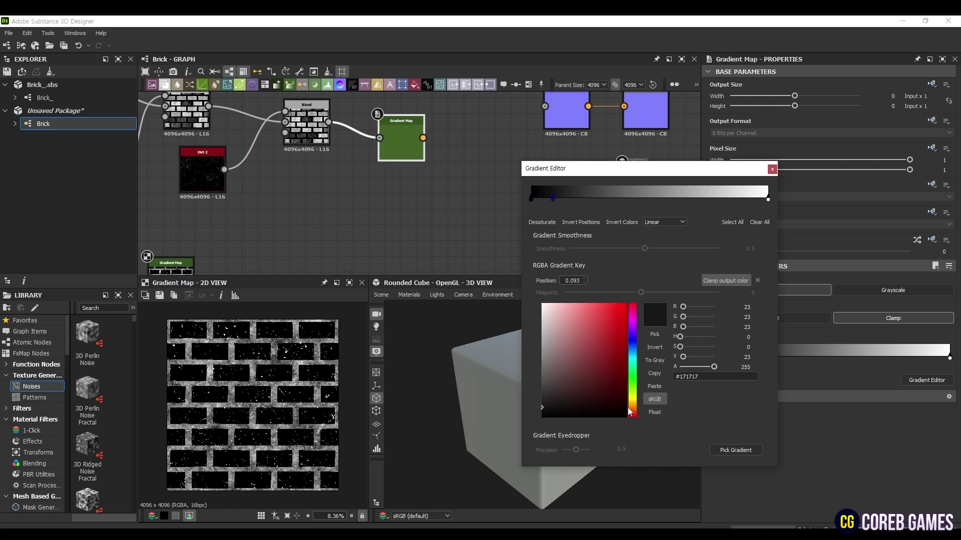
pyautogui.moveTo(619, 402); pyautogui.dragTo(649, 396)
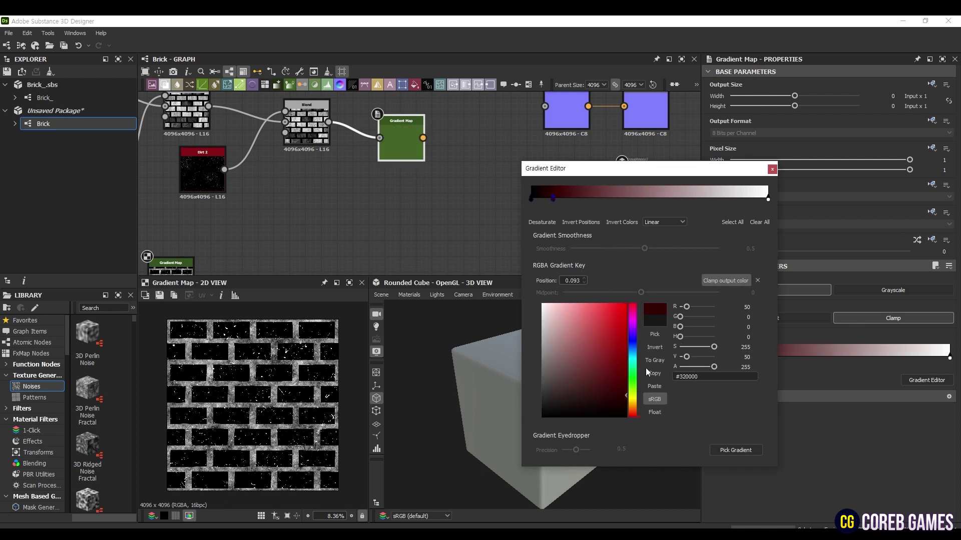
# Add a red #950000 key at 0.276 and further brick gradient keys shading to orange #ff5600 at 1.000
pyautogui.click(597, 199)
pyautogui.click(626, 351)
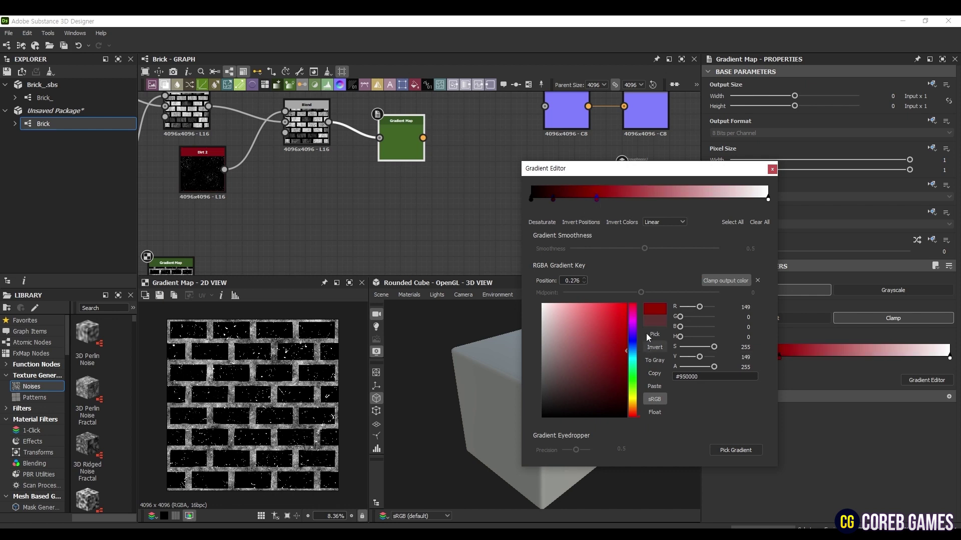
pyautogui.click(655, 199)
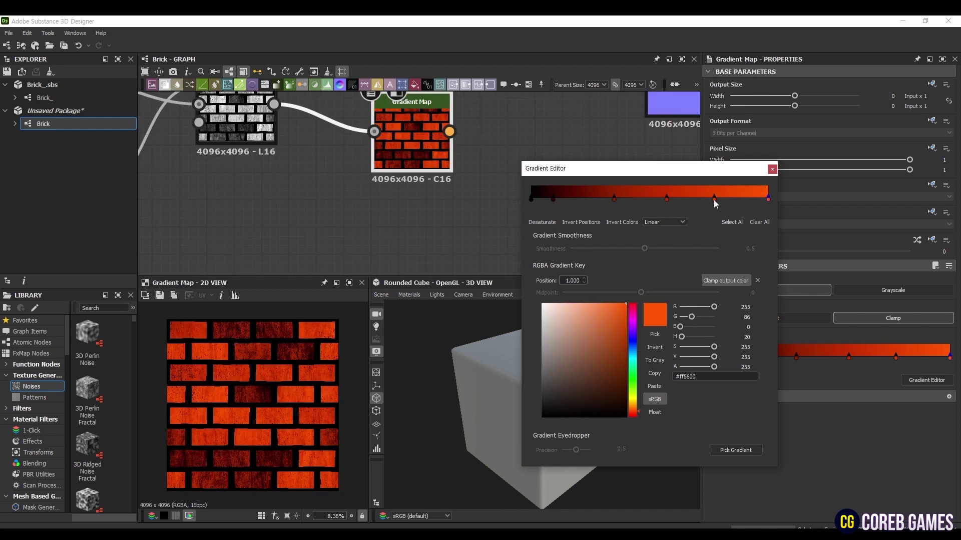
# Darken the brick gradient's key at position 0.574 to #831f00 and close the gradient editor
pyautogui.click(714, 199)
pyautogui.click(667, 199)
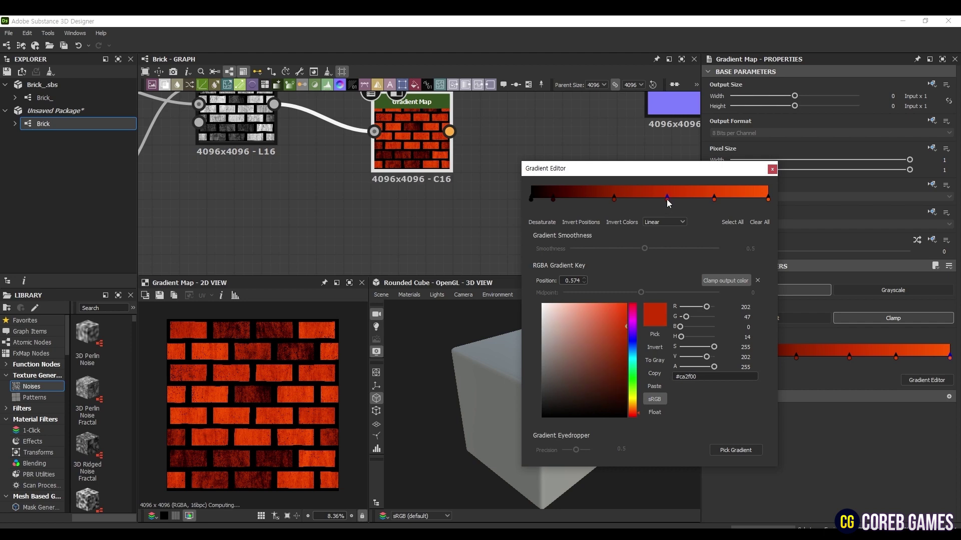
pyautogui.click(630, 346)
pyautogui.moveTo(631, 345); pyautogui.dragTo(630, 353)
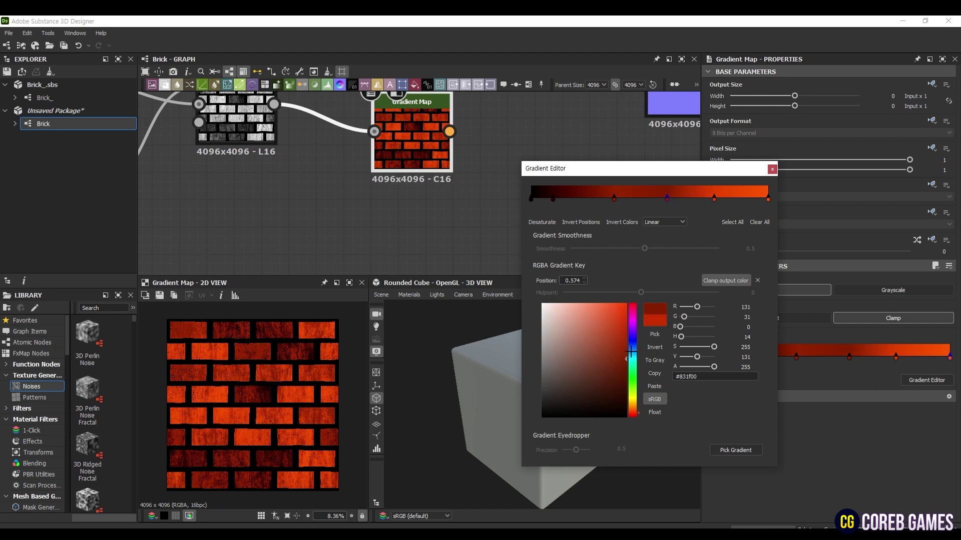
pyautogui.click(772, 169)
# In the mortar Gradient Map's gradient, add a key at position 0.141 and color it black
pyautogui.scroll(-2, 466, 170)
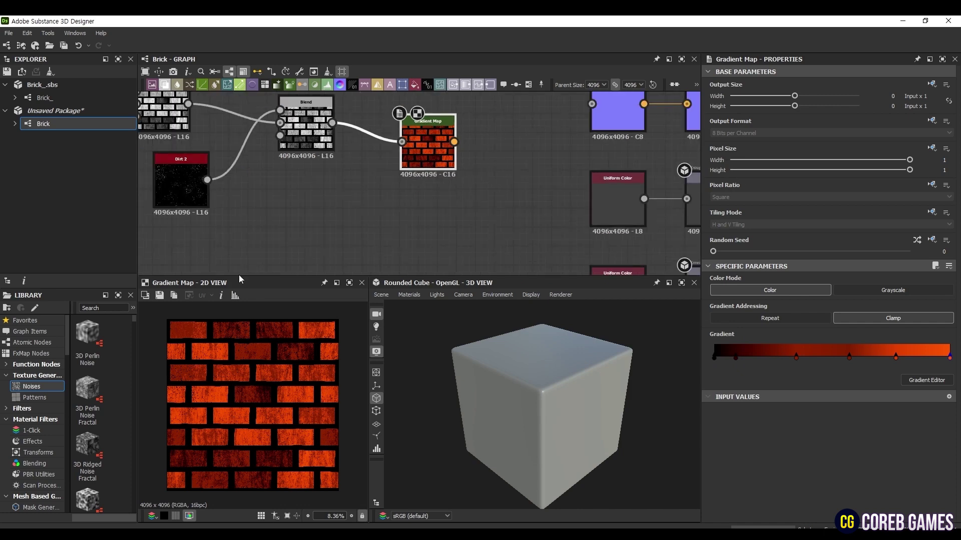
pyautogui.scroll(-3, 343, 215)
pyautogui.moveTo(319, 229); pyautogui.dragTo(407, 148, button='middle')
pyautogui.scroll(2, 337, 217)
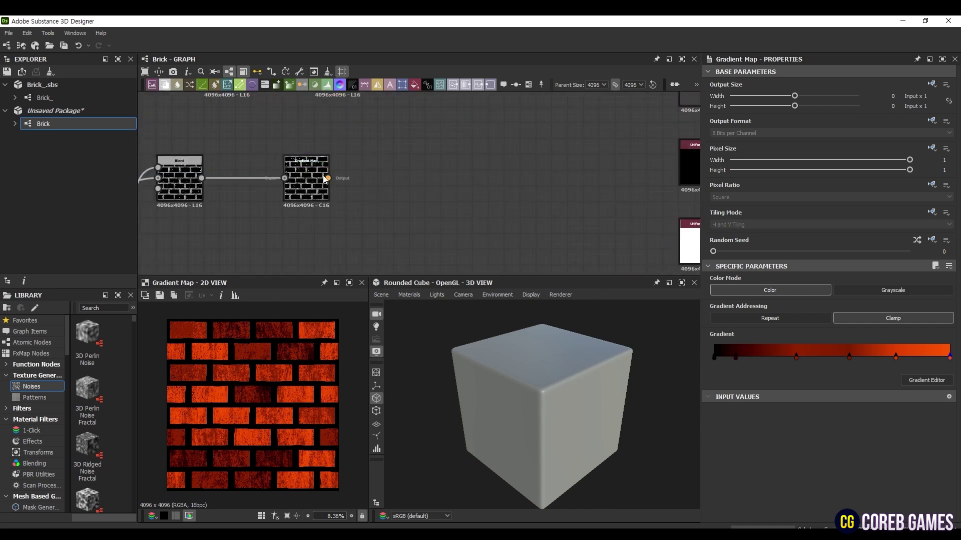
pyautogui.doubleClick(307, 185)
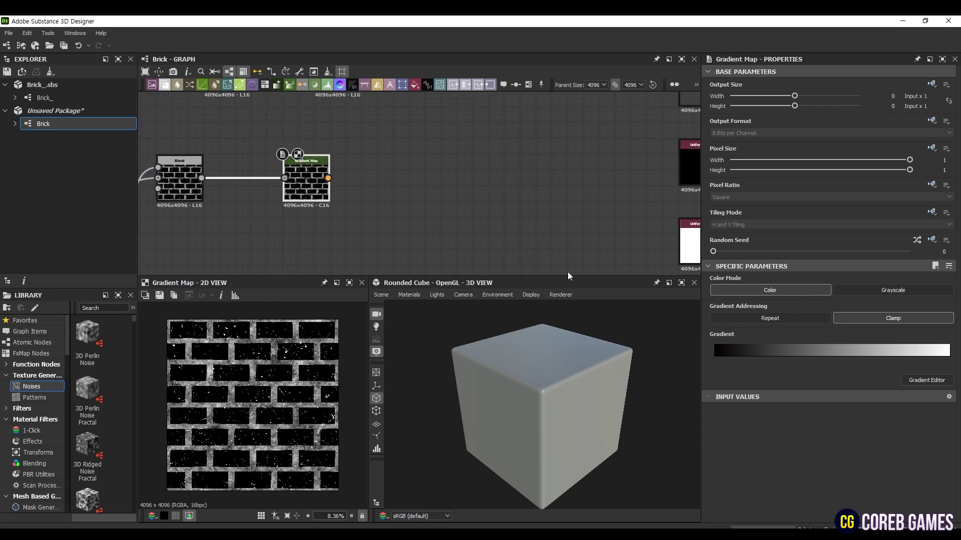
pyautogui.click(923, 382)
pyautogui.click(565, 200)
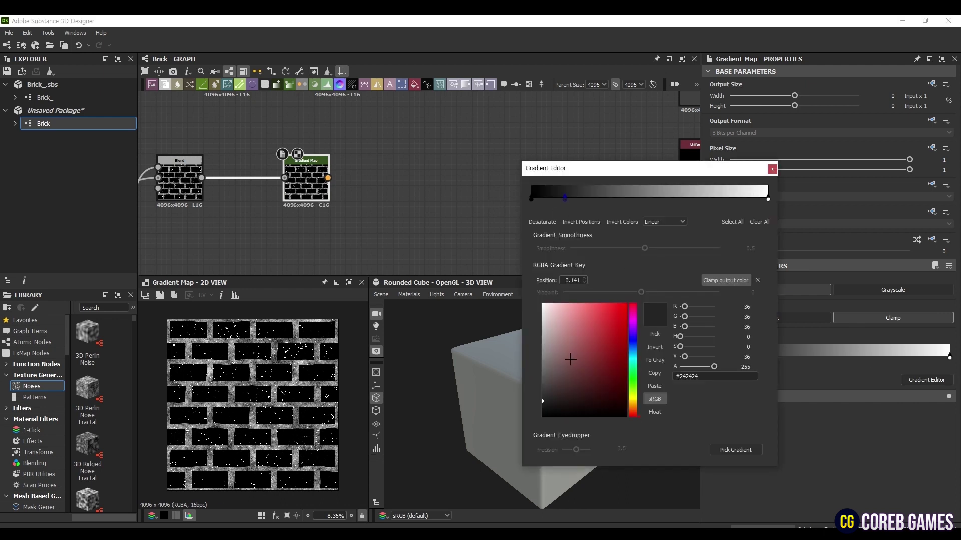
pyautogui.moveTo(570, 360); pyautogui.dragTo(541, 417)
# Add a lightened grey key at 0.384 and a light grey #bfbfbf key at 0.570 to the mortar gradient
pyautogui.click(620, 199)
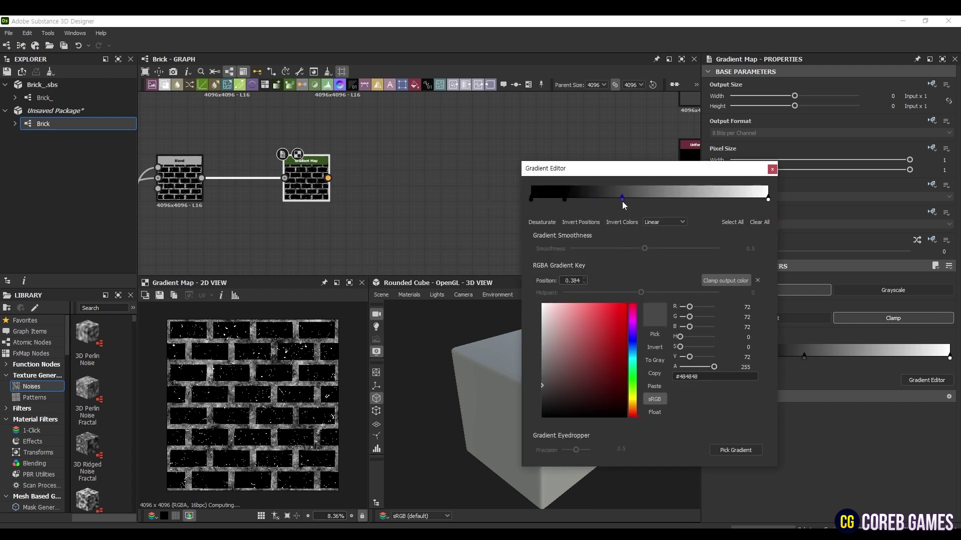
pyautogui.moveTo(533, 350); pyautogui.dragTo(528, 368)
pyautogui.click(666, 199)
pyautogui.moveTo(569, 341); pyautogui.dragTo(540, 330)
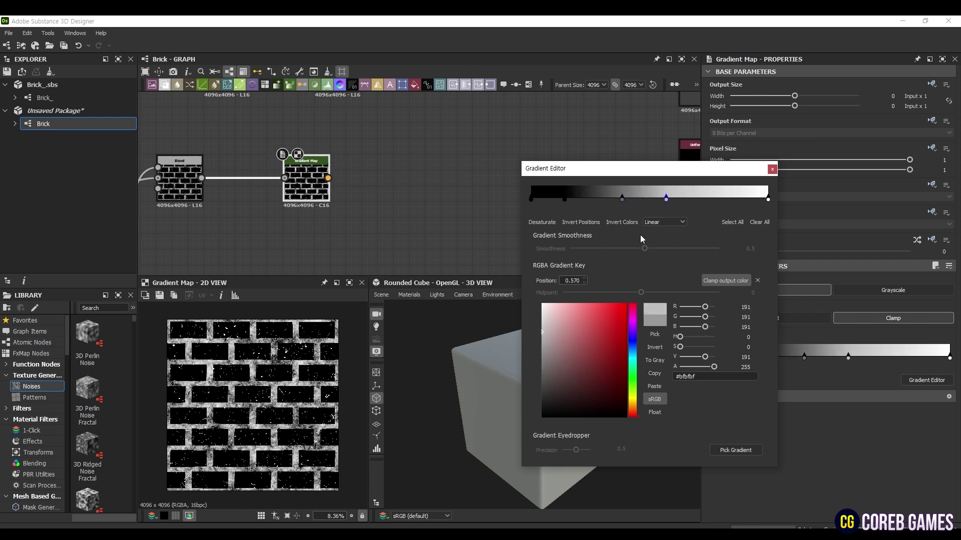
pyautogui.click(772, 169)
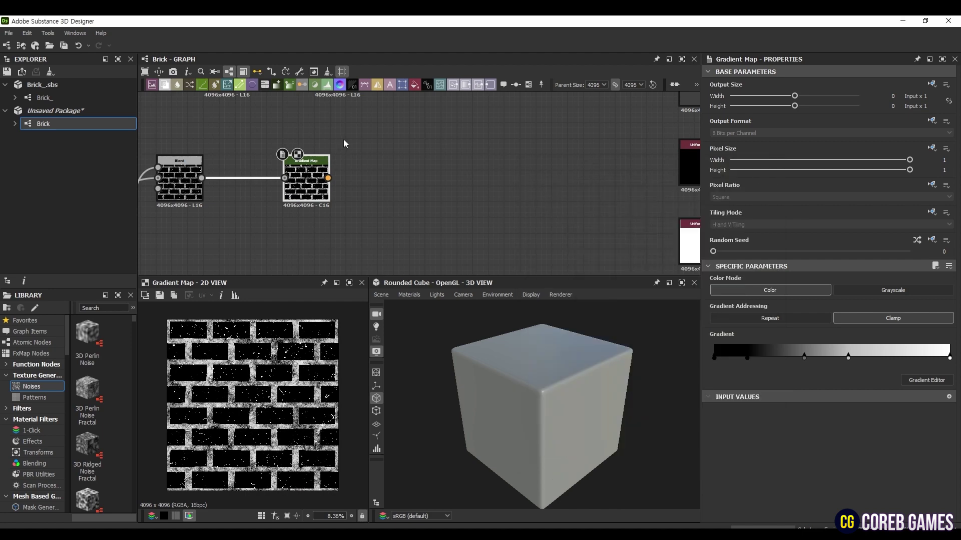
# Add a Blend node with the brick Gradient Map output as its background
pyautogui.moveTo(343, 140); pyautogui.dragTo(317, 169, button='middle')
pyautogui.scroll(-1, 392, 229)
pyautogui.moveTo(389, 166); pyautogui.dragTo(350, 211, button='middle')
pyautogui.moveTo(478, 136); pyautogui.dragTo(530, 136)
pyautogui.click(564, 158)
pyautogui.moveTo(505, 173); pyautogui.dragTo(504, 161)
pyautogui.press('Escape')
# Connect the mortar Gradient Map as the color Blend's foreground and set the blending mode to Max (Lighten)
pyautogui.moveTo(278, 254); pyautogui.dragTo(555, 129)
pyautogui.click(555, 130)
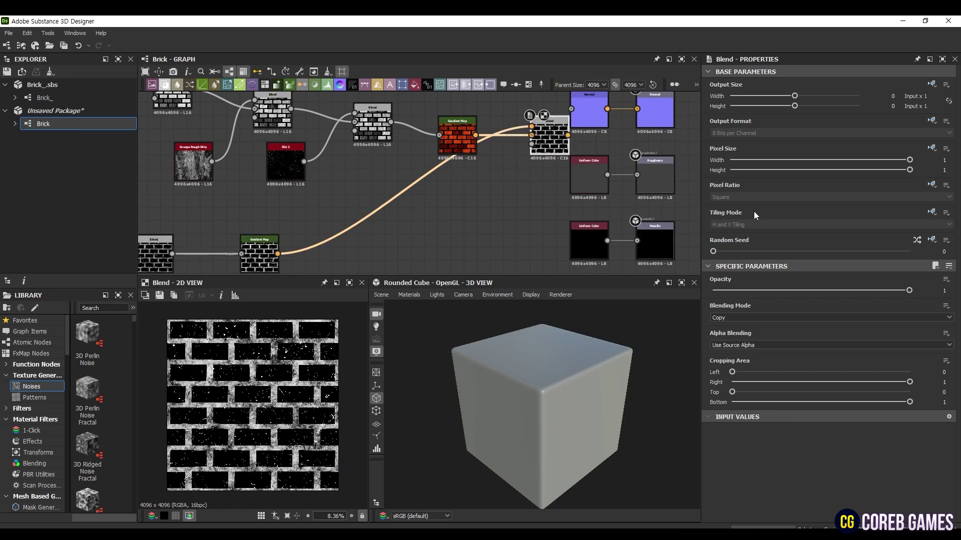
pyautogui.click(828, 318)
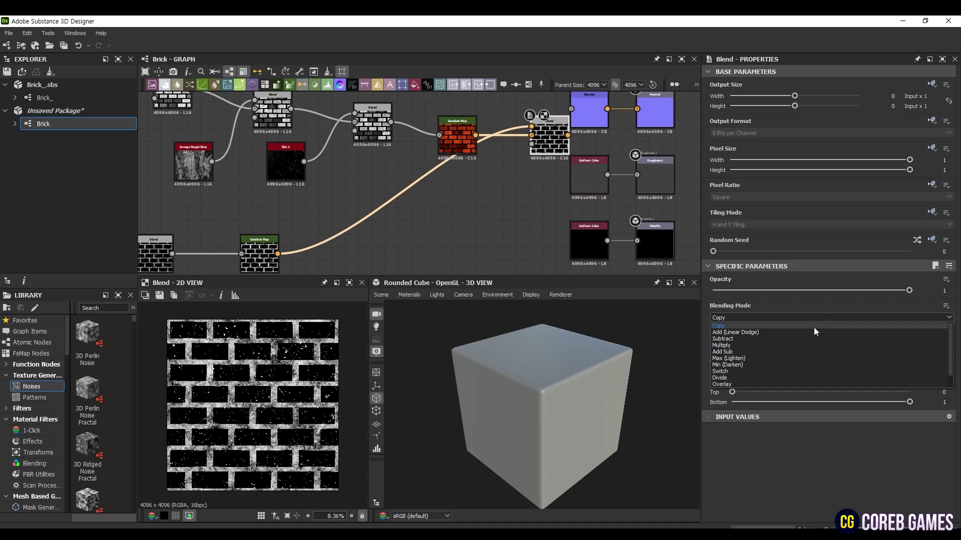
pyautogui.click(758, 359)
# Move the color Blend node higher in the graph and connect its output to the Base Color output node
pyautogui.scroll(-2, 583, 169)
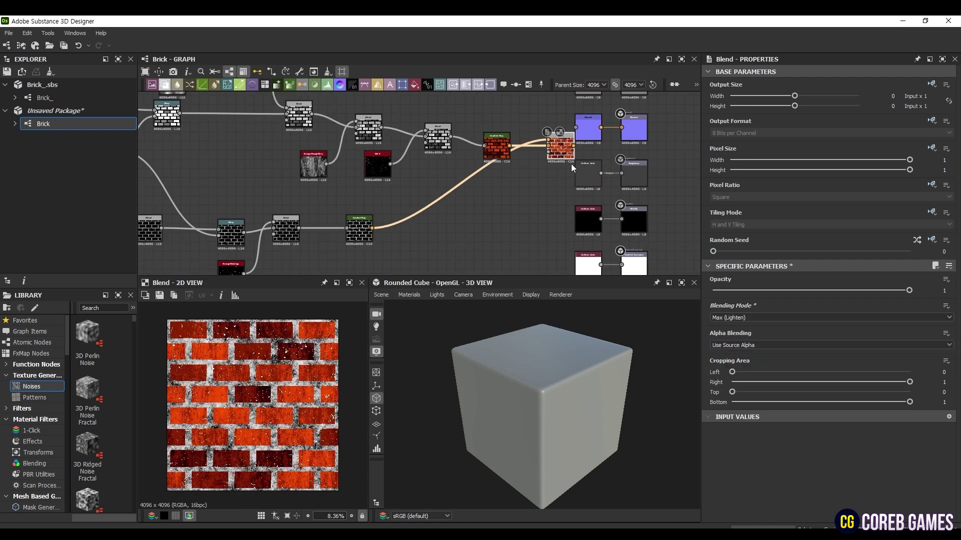
pyautogui.moveTo(553, 156); pyautogui.dragTo(534, 113)
pyautogui.moveTo(535, 113); pyautogui.dragTo(500, 205, button='middle')
pyautogui.scroll(5, 554, 148)
pyautogui.moveTo(471, 224); pyautogui.dragTo(657, 173)
pyautogui.moveTo(413, 390); pyautogui.dragTo(581, 441)
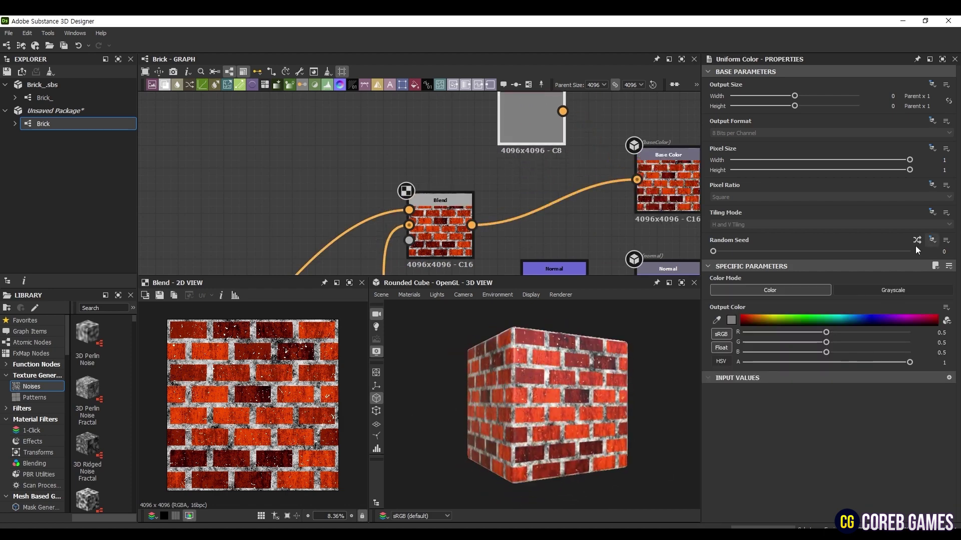
# Set the Roughness output's grayscale Uniform Color to 0.87 and view the Metallic output's Uniform Color
pyautogui.scroll(-3, 586, 224)
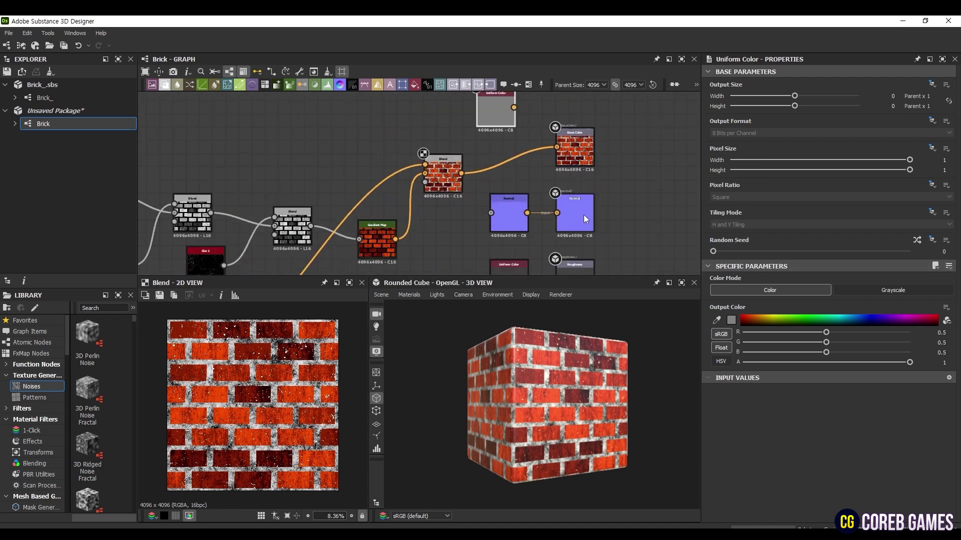
pyautogui.scroll(4, 598, 192)
pyautogui.moveTo(586, 223); pyautogui.dragTo(598, 97, button='middle')
pyautogui.scroll(-1, 586, 142)
pyautogui.moveTo(585, 141); pyautogui.dragTo(587, 173, button='middle')
pyautogui.scroll(-1, 586, 173)
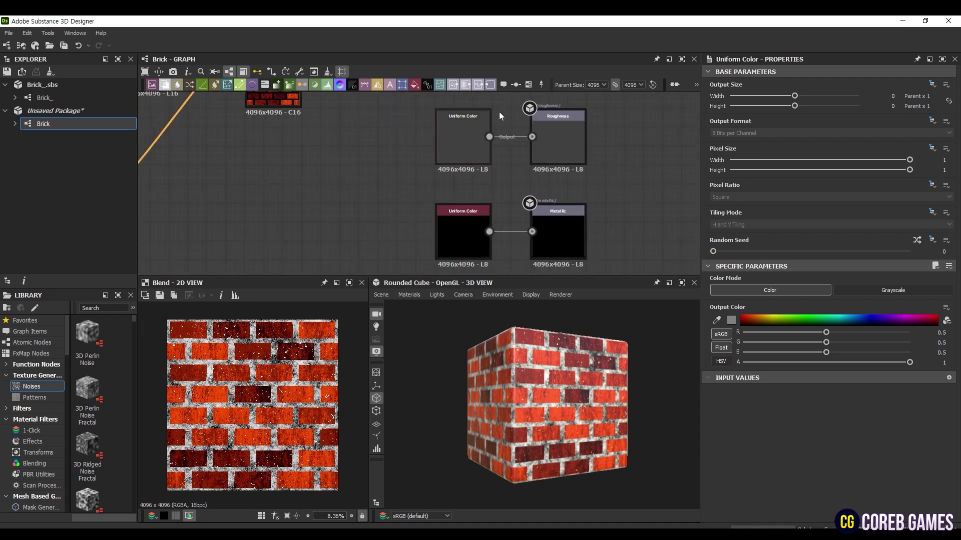
pyautogui.click(458, 132)
pyautogui.click(893, 289)
pyautogui.doubleClick(940, 332)
pyautogui.write('0.25')
pyautogui.press('Return')
pyautogui.write('0.')
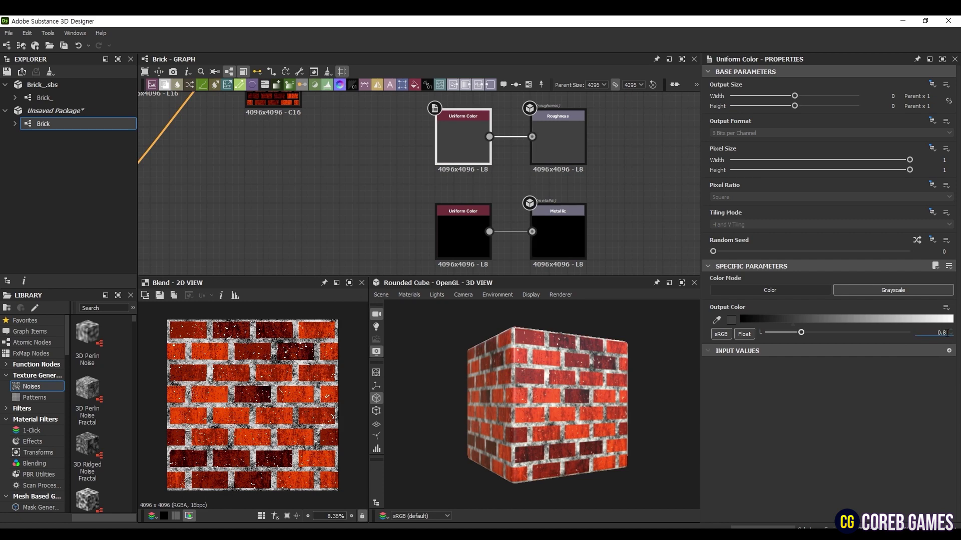
pyautogui.write('87')
pyautogui.press('Return')
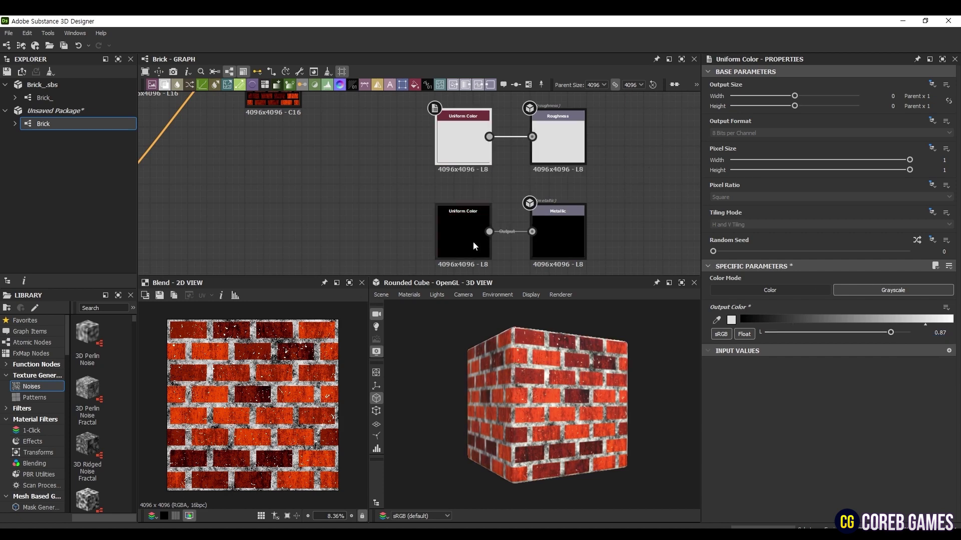
pyautogui.doubleClick(473, 242)
pyautogui.moveTo(550, 417)
pyautogui.mouseDown()
pyautogui.moveTo(444, 393)
pyautogui.moveTo(575, 423)
pyautogui.moveTo(554, 419)
pyautogui.mouseUp()
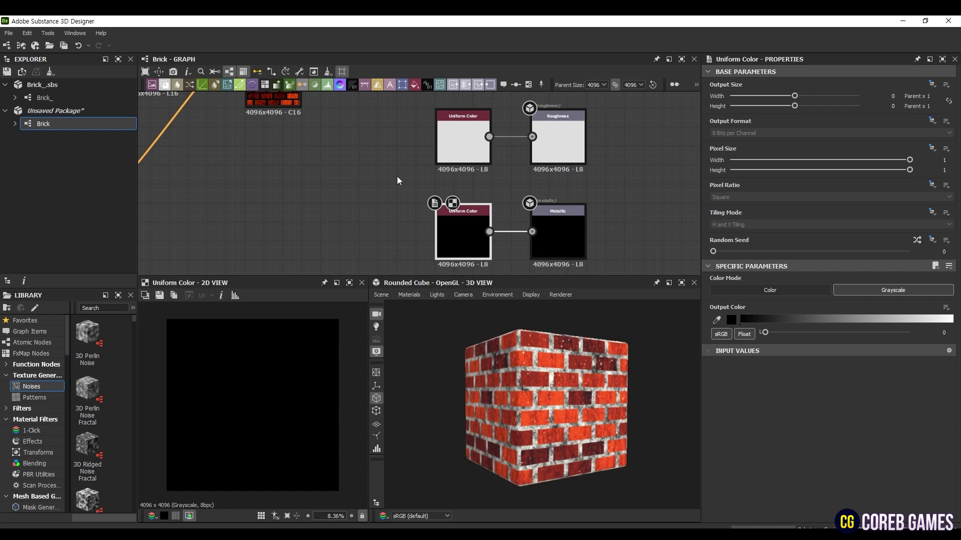
# Add a Blur HQ Grayscale node to the last brick Blend's output, with intensity 0.38 and quality 1
pyautogui.scroll(-2, 379, 177)
pyautogui.moveTo(318, 116); pyautogui.dragTo(405, 162, button='middle')
pyautogui.moveTo(269, 159); pyautogui.dragTo(337, 202, button='middle')
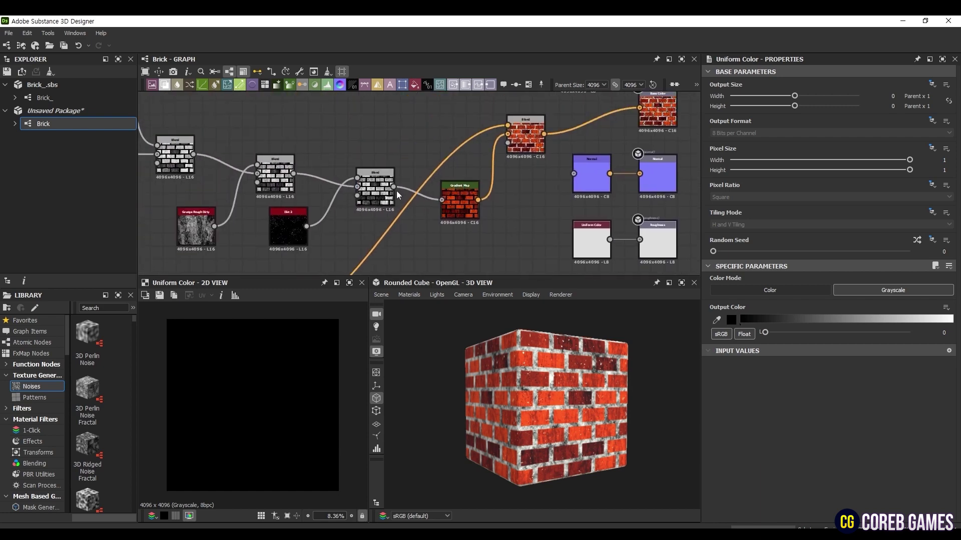
pyautogui.moveTo(393, 187); pyautogui.dragTo(451, 263)
pyautogui.write('blur')
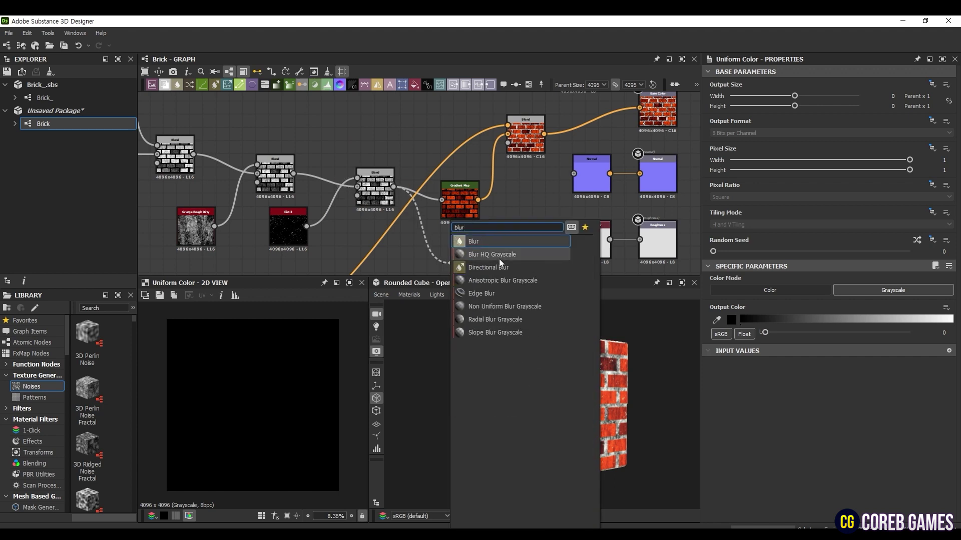
pyautogui.click(500, 257)
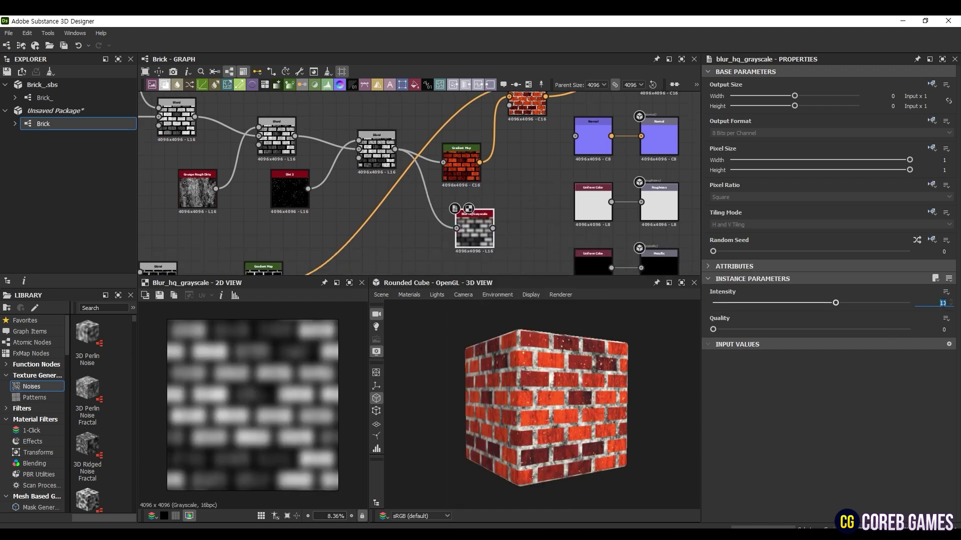
pyautogui.write('0.38')
pyautogui.press('Return')
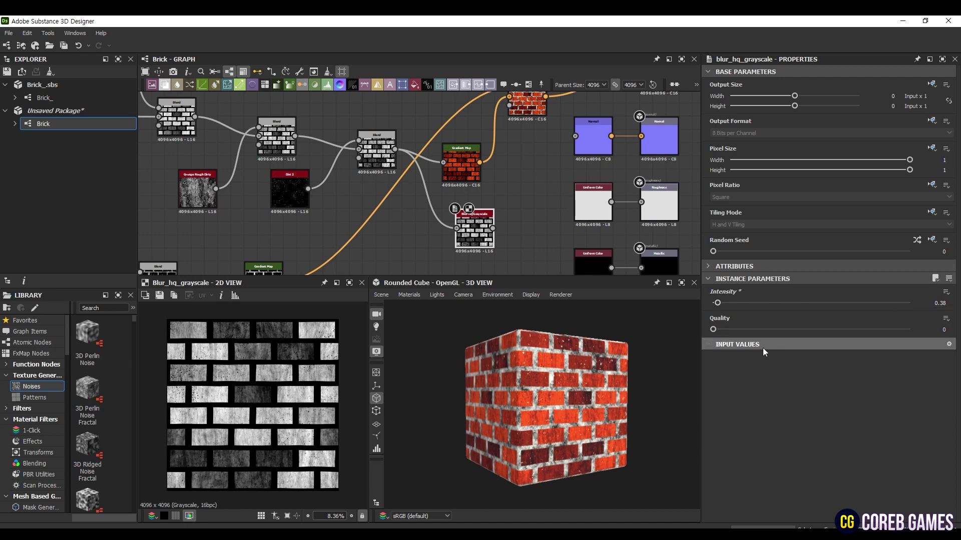
pyautogui.moveTo(716, 329); pyautogui.dragTo(909, 330)
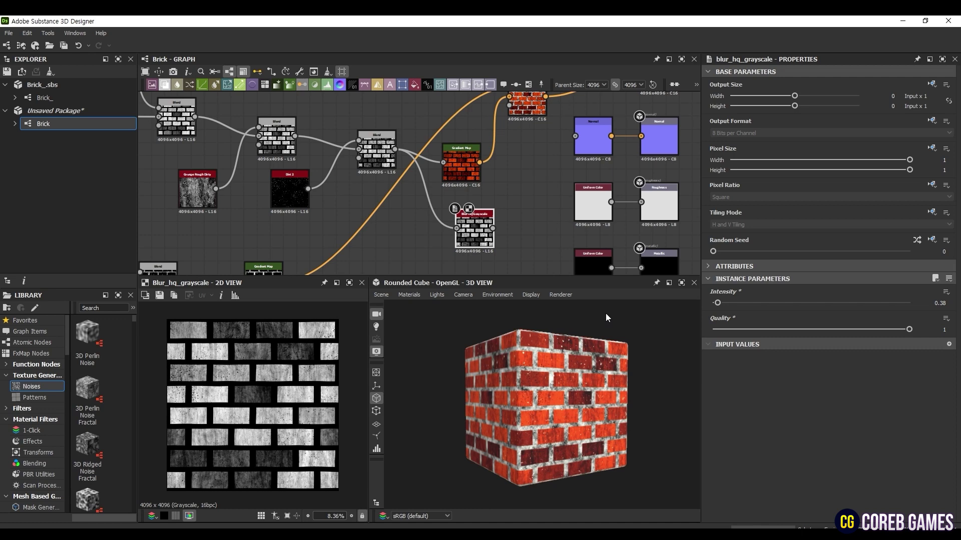
# Connect the Blur HQ Grayscale output to the Normal node, raise its intensity to the slider's maximum and view the Normal output
pyautogui.moveTo(493, 228); pyautogui.dragTo(576, 136)
pyautogui.doubleClick(593, 145)
pyautogui.moveTo(778, 291); pyautogui.dragTo(909, 290)
pyautogui.doubleClick(659, 138)
pyautogui.moveTo(463, 454); pyautogui.dragTo(585, 425)
# Delete the link between the Blur HQ Grayscale and Normal nodes, and reconnect them
pyautogui.click(557, 144)
pyautogui.press('Delete')
pyautogui.moveTo(493, 228); pyautogui.dragTo(575, 137)
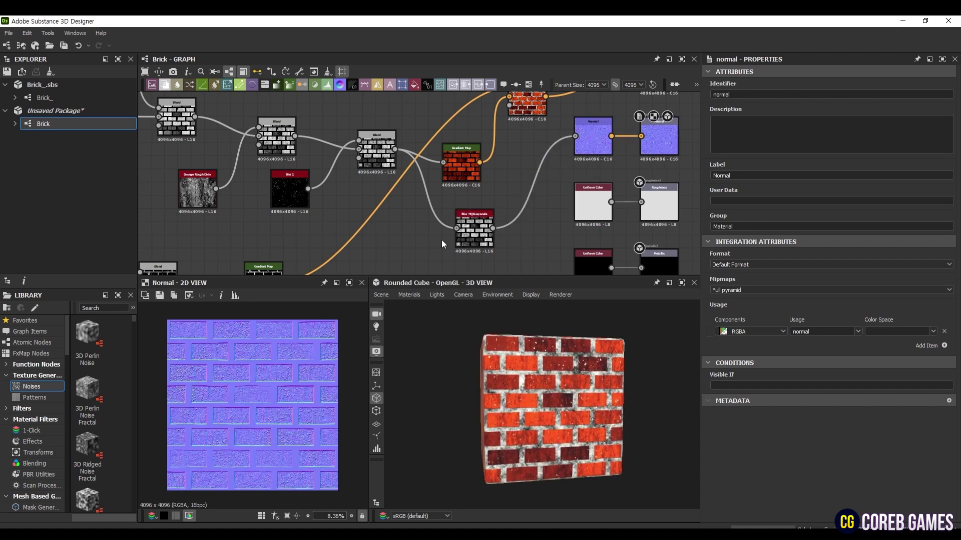
# Add a Blend node with the output of the Grunge Rough Dirty Blend as its background
pyautogui.scroll(-1, 407, 243)
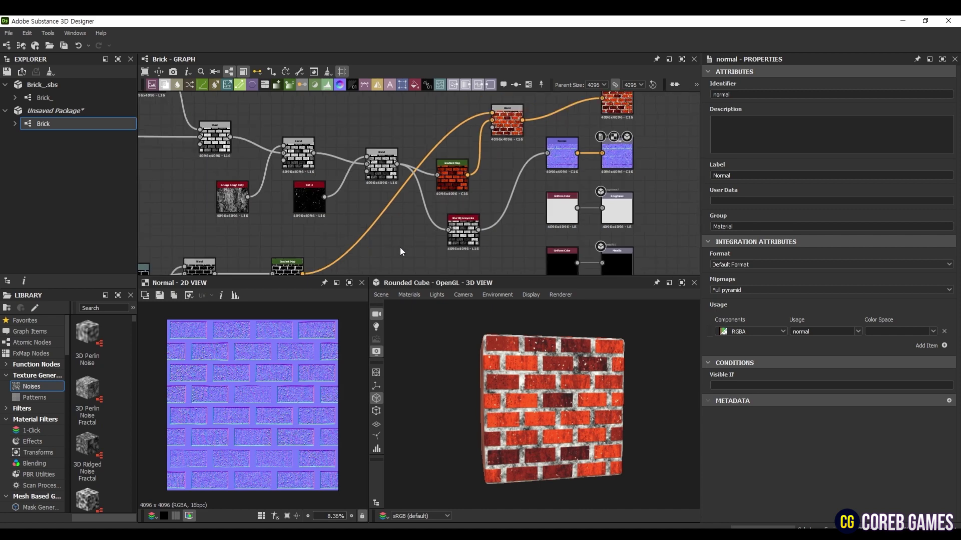
pyautogui.moveTo(377, 264); pyautogui.dragTo(420, 205, button='middle')
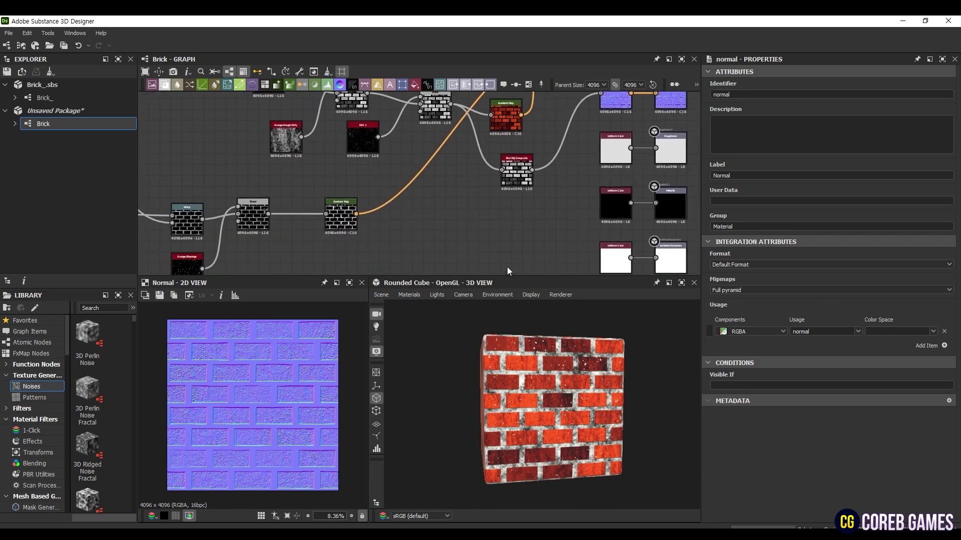
pyautogui.moveTo(384, 167); pyautogui.dragTo(445, 199, button='middle')
pyautogui.moveTo(516, 192); pyautogui.dragTo(496, 151, button='middle')
pyautogui.scroll(-2, 497, 154)
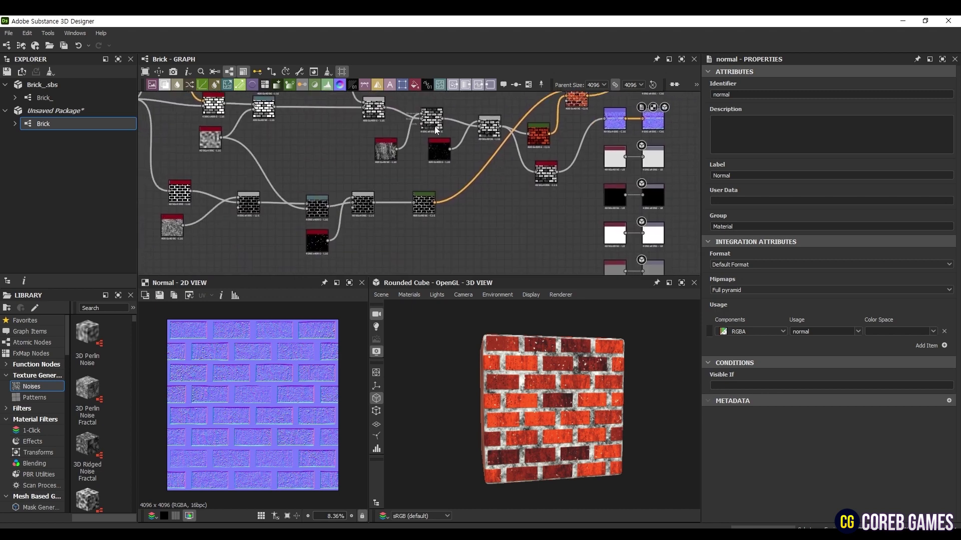
pyautogui.click(489, 131)
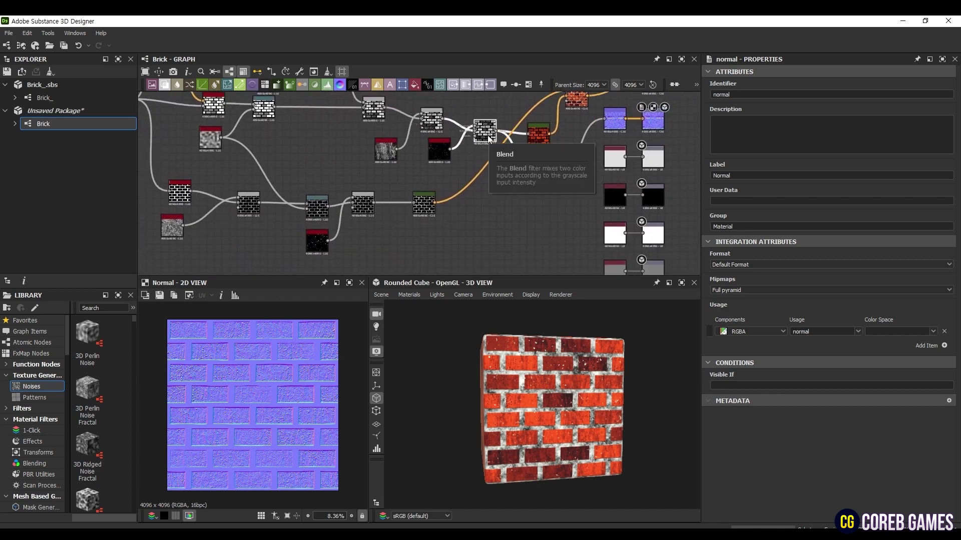
pyautogui.scroll(2, 474, 151)
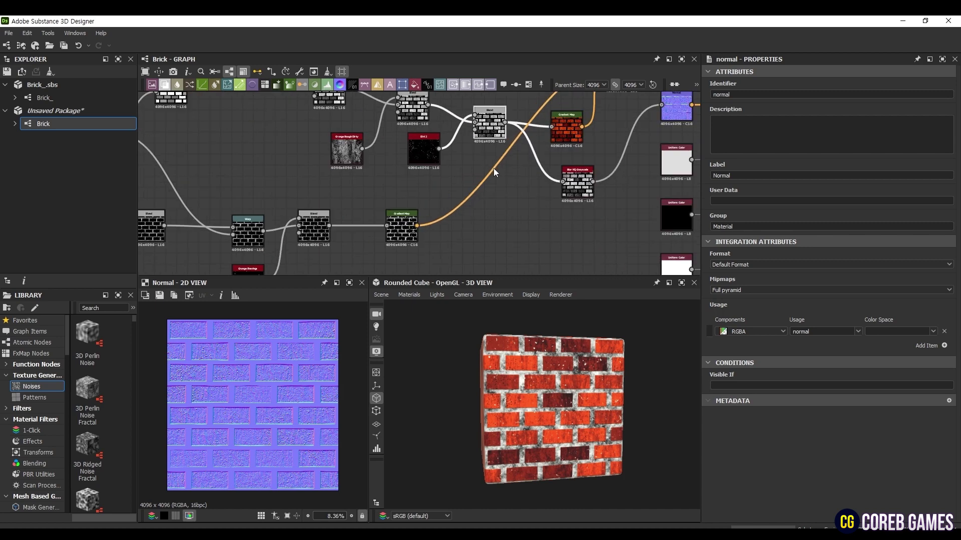
pyautogui.moveTo(444, 127); pyautogui.dragTo(518, 220)
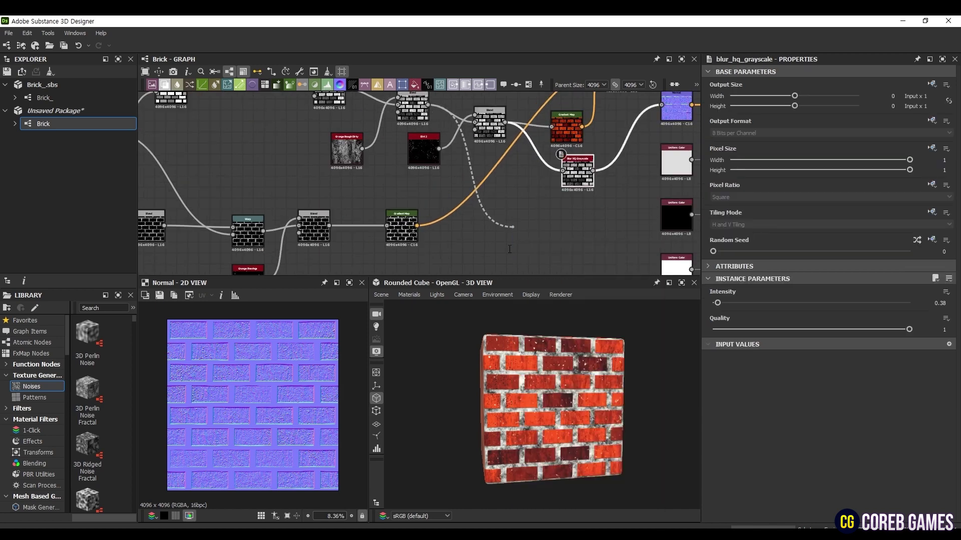
pyautogui.click(577, 241)
# Connect the mortar Blend's grayscale output as the new Blend's foreground and set the blending mode to Max (Lighten)
pyautogui.moveTo(416, 226); pyautogui.dragTo(522, 222)
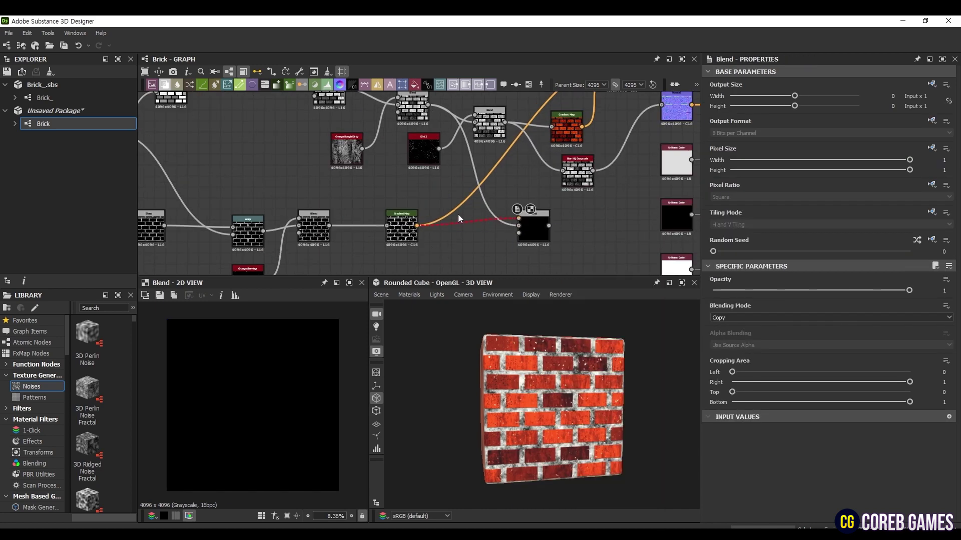
pyautogui.hotkey('ctrl', 'z')
pyautogui.moveTo(329, 226); pyautogui.dragTo(518, 220)
pyautogui.click(534, 231)
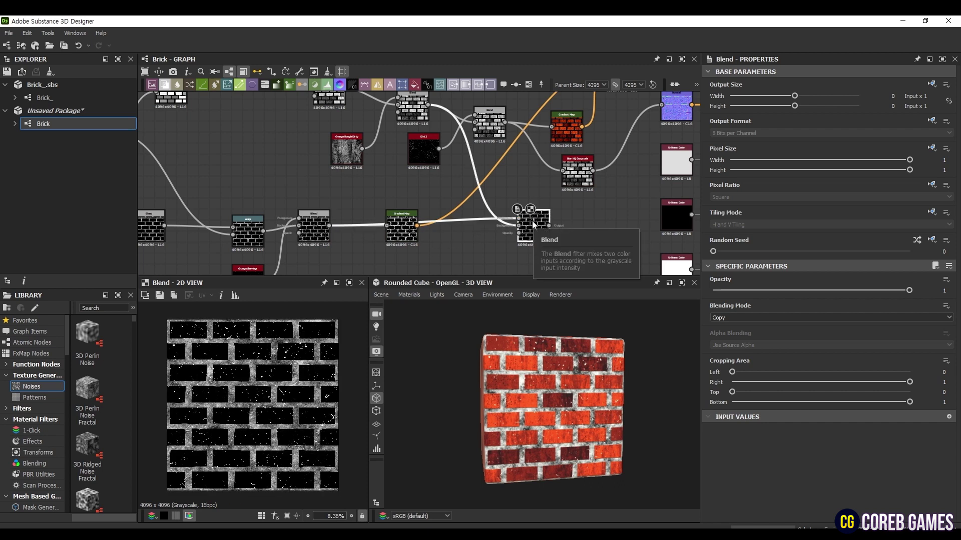
pyautogui.click(775, 318)
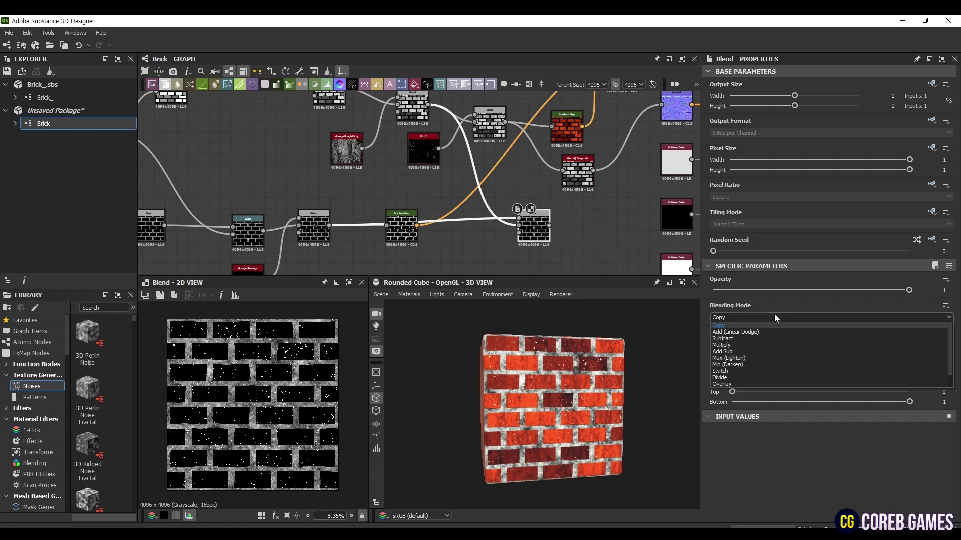
pyautogui.click(749, 358)
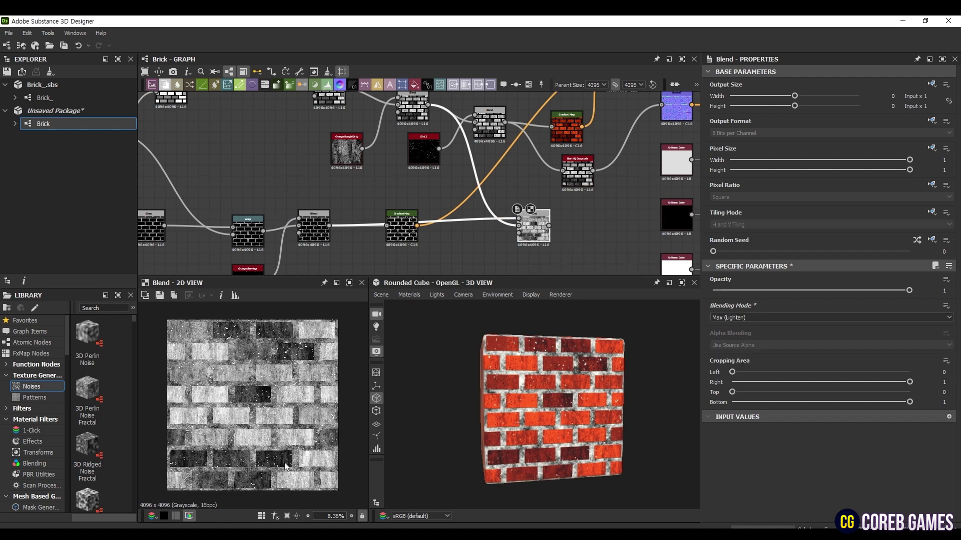
# Add an Ambient Occlusion (HBAO) node to the output of the combined brick and mortar Blend
pyautogui.moveTo(565, 250); pyautogui.dragTo(457, 211, button='middle')
pyautogui.moveTo(446, 209); pyautogui.dragTo(465, 210)
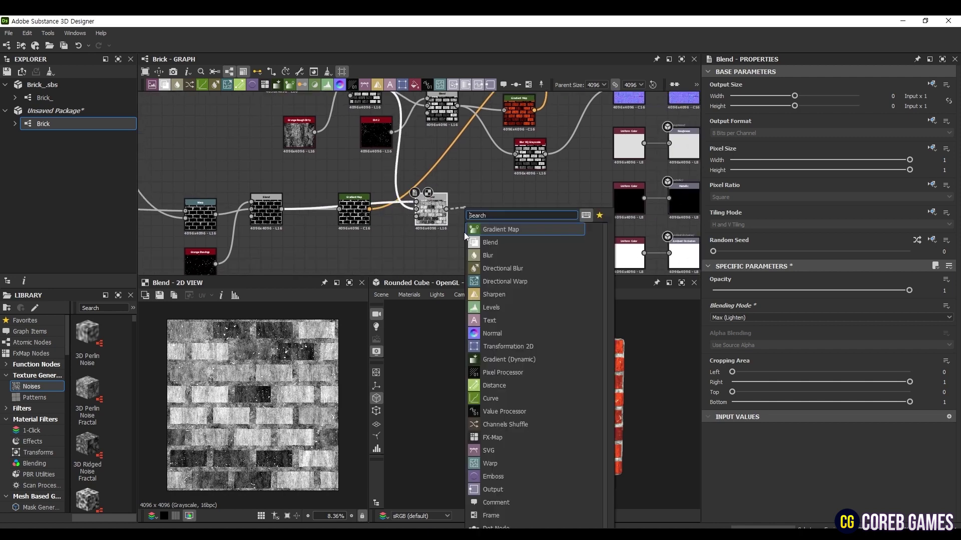
pyautogui.write('ambien')
pyautogui.click(481, 230)
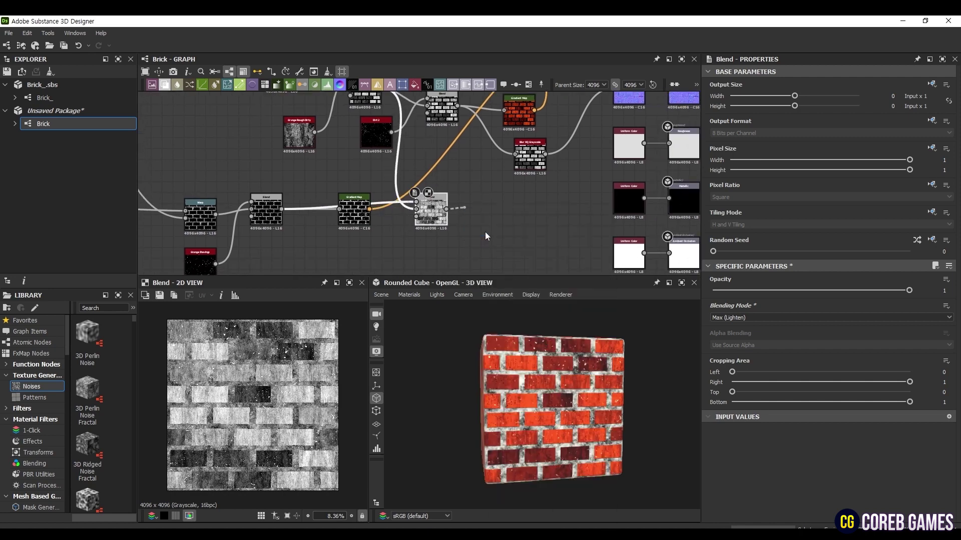
# Set the HBAO node's height depth to 0.23 and radius to 0.03, with quality at 8 samples
pyautogui.doubleClick(942, 333)
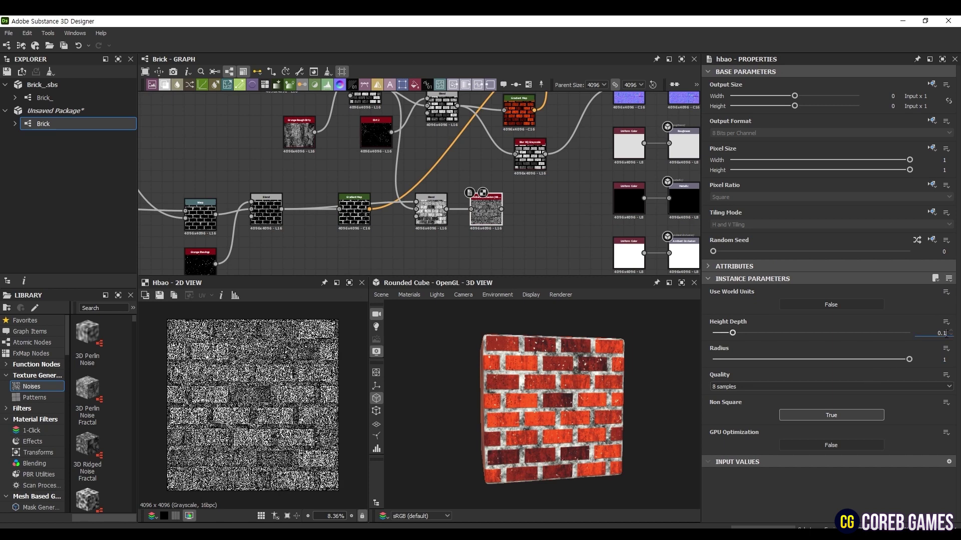
pyautogui.write('0.23')
pyautogui.press('Return')
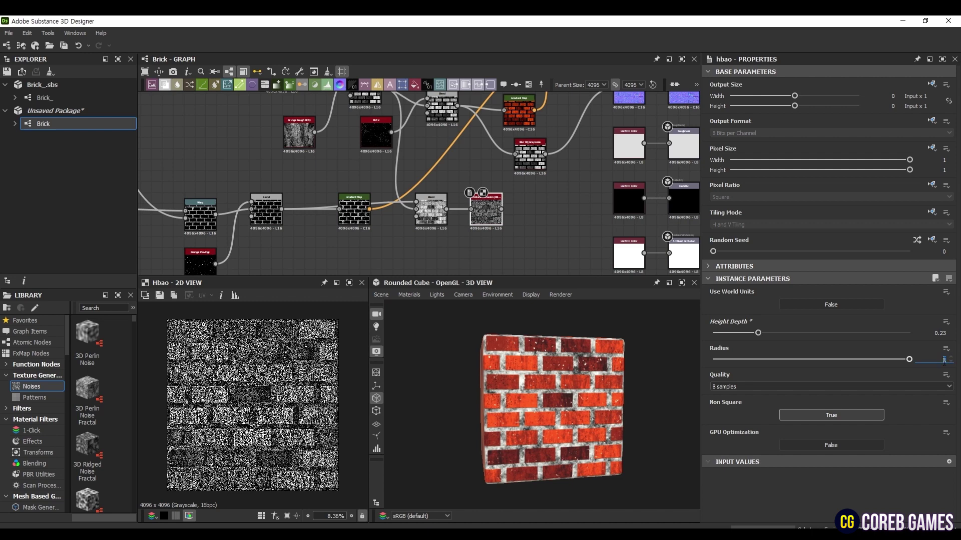
pyautogui.click(942, 359)
pyautogui.write('0.03')
pyautogui.press('Return')
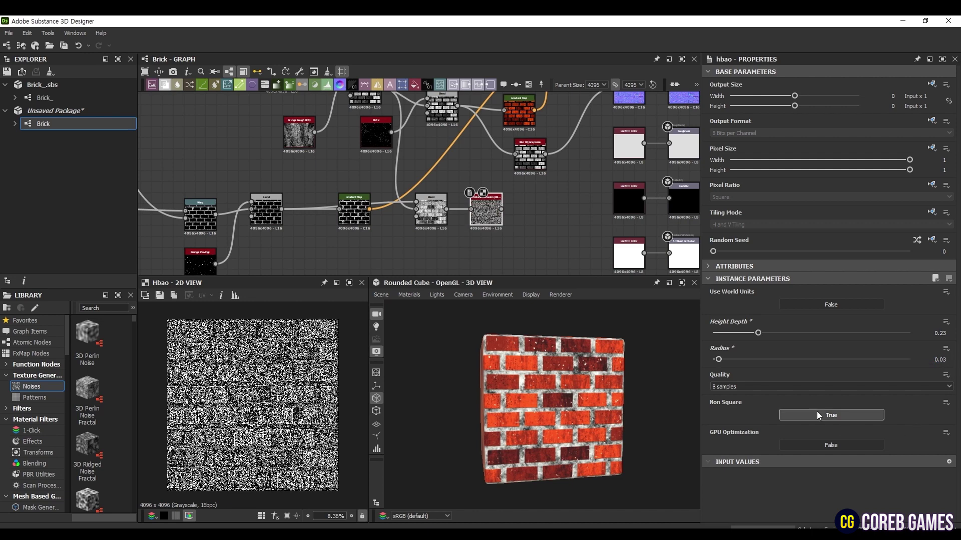
pyautogui.click(750, 384)
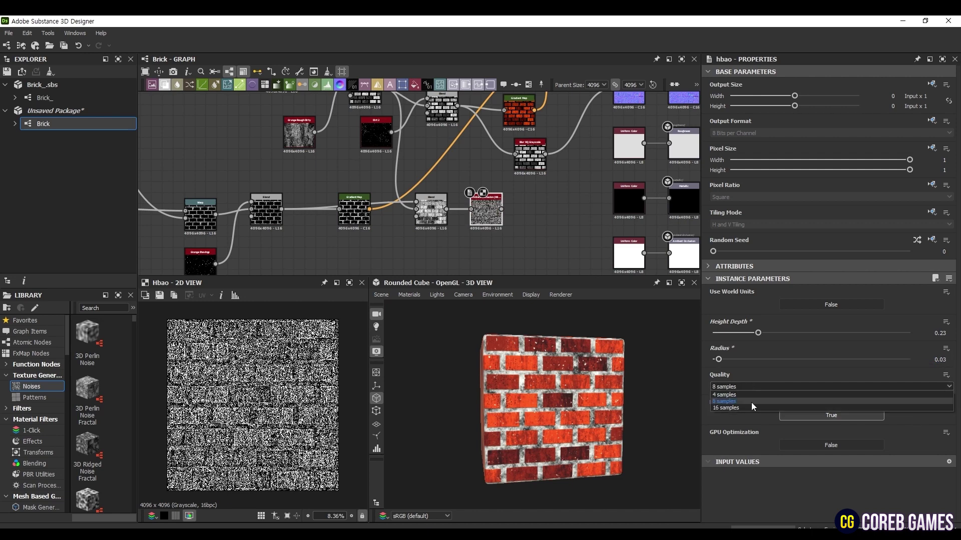
pyautogui.click(724, 408)
pyautogui.scroll(3, 261, 412)
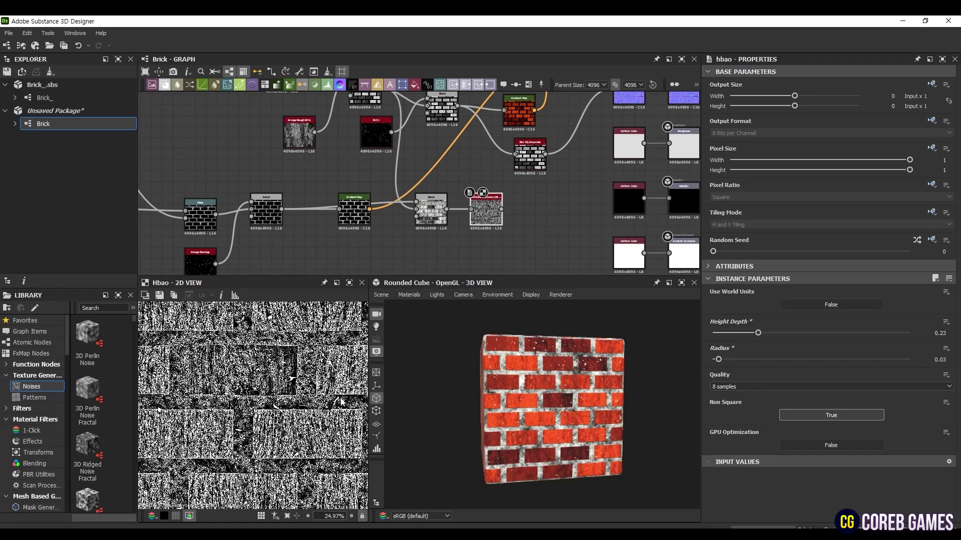
pyautogui.scroll(-3, 296, 387)
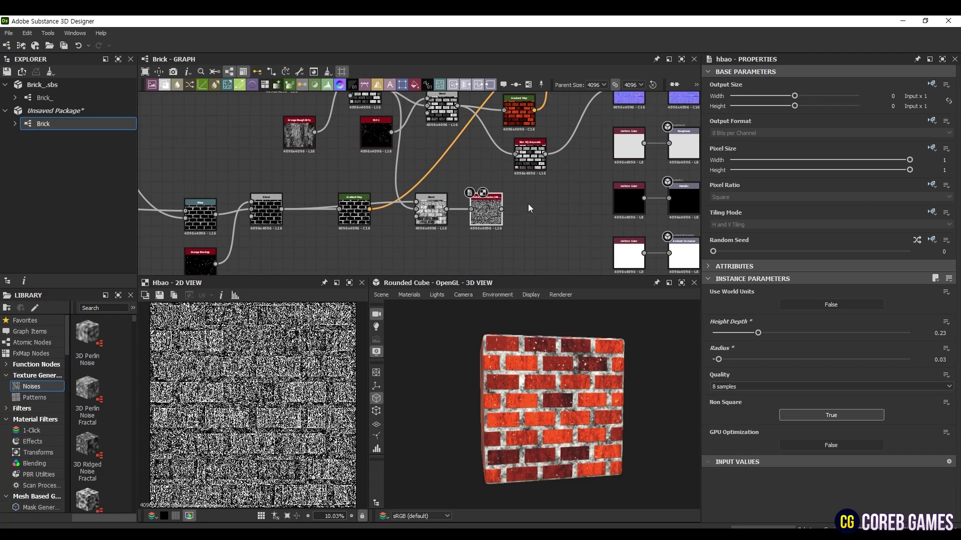
# Connect the HBAO node to the Ambient Occlusion output and delete the unused Uniform Color nodes
pyautogui.moveTo(528, 203); pyautogui.dragTo(476, 186, button='middle')
pyautogui.moveTo(463, 184); pyautogui.dragTo(641, 224)
pyautogui.moveTo(538, 359); pyautogui.dragTo(588, 316)
pyautogui.click(596, 220)
pyautogui.press('Delete')
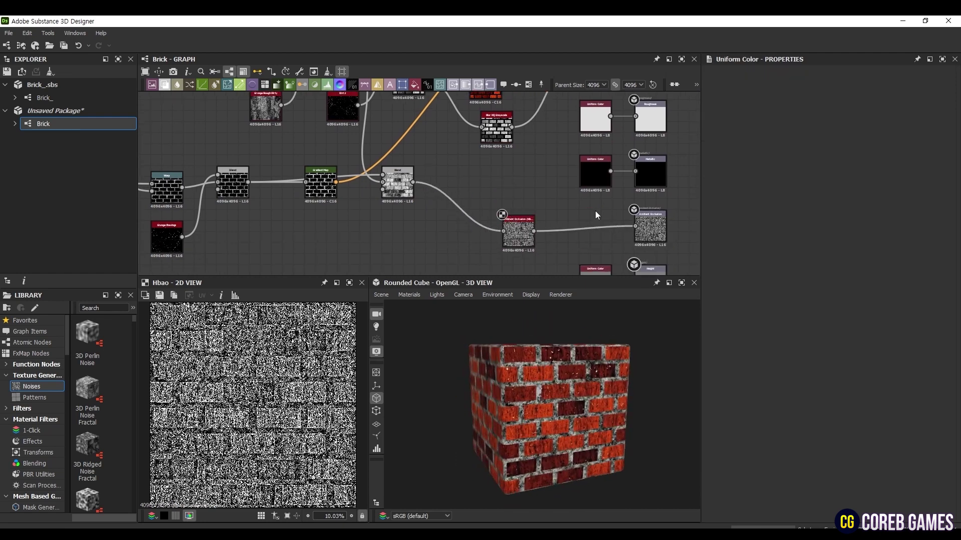
pyautogui.moveTo(570, 159); pyautogui.dragTo(564, 197, button='middle')
pyautogui.moveTo(569, 113); pyautogui.dragTo(568, 145, button='middle')
pyautogui.click(568, 126)
pyautogui.press('Delete')
# Add a Blend node with the Threshold output as its background and place it below the Grunge Shavings node
pyautogui.moveTo(533, 196); pyautogui.dragTo(564, 120, button='middle')
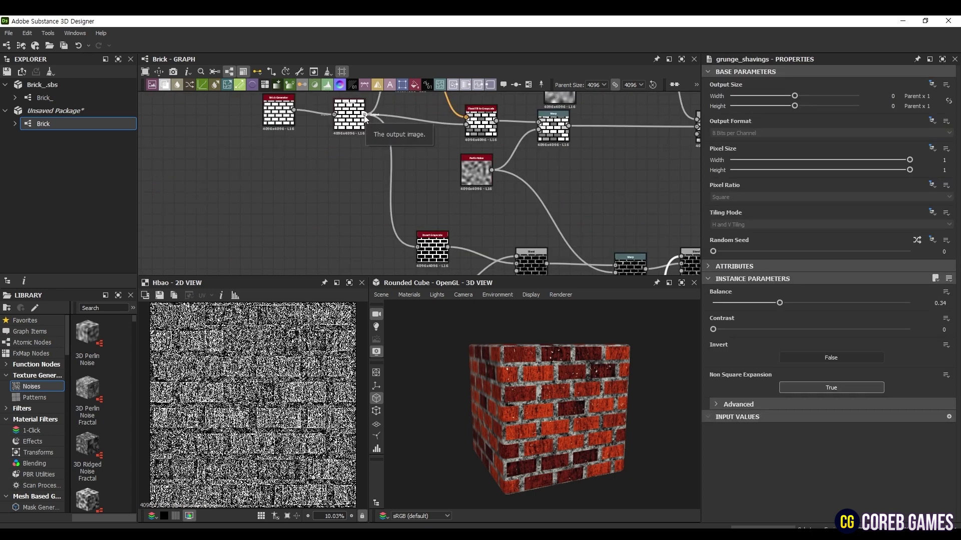
pyautogui.moveTo(364, 115); pyautogui.dragTo(462, 226)
pyautogui.write('blend')
pyautogui.press('Return')
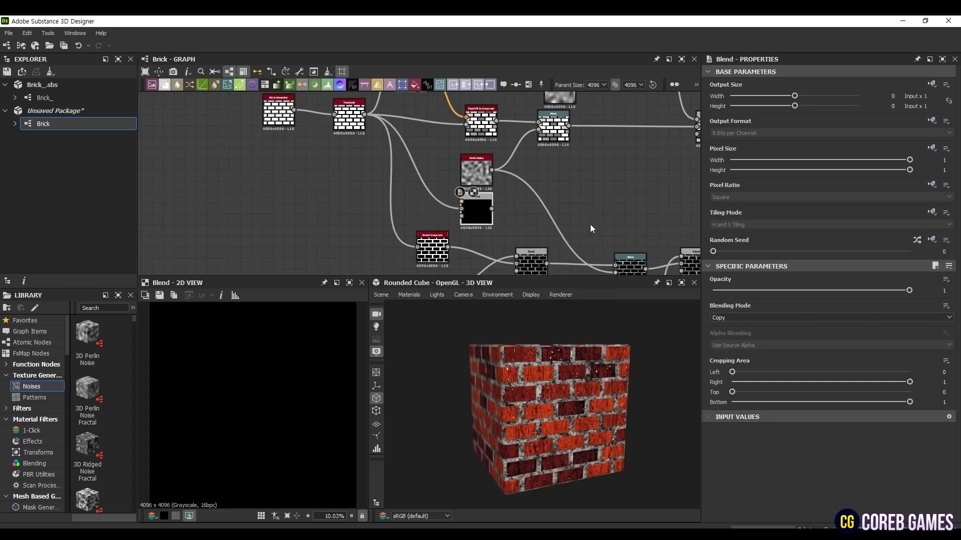
pyautogui.moveTo(541, 258); pyautogui.dragTo(454, 165, button='middle')
pyautogui.moveTo(390, 120); pyautogui.dragTo(624, 273)
# Add an Invert Grayscale node to the Grunge Shavings output
pyautogui.moveTo(540, 223); pyautogui.dragTo(488, 173, button='middle')
pyautogui.moveTo(508, 171); pyautogui.dragTo(538, 173)
pyautogui.write('invert')
pyautogui.press('Return')
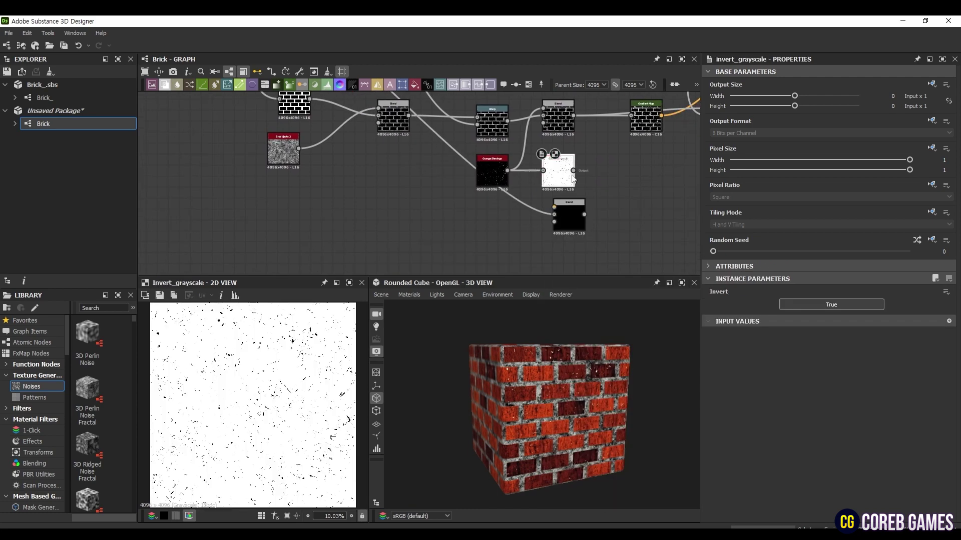
# Connect the inverted grunge as the Threshold Blend's foreground, set the blending mode to Min (Darken) and view the Blend
pyautogui.moveTo(574, 215); pyautogui.dragTo(640, 220)
pyautogui.moveTo(573, 171); pyautogui.dragTo(630, 214)
pyautogui.click(632, 214)
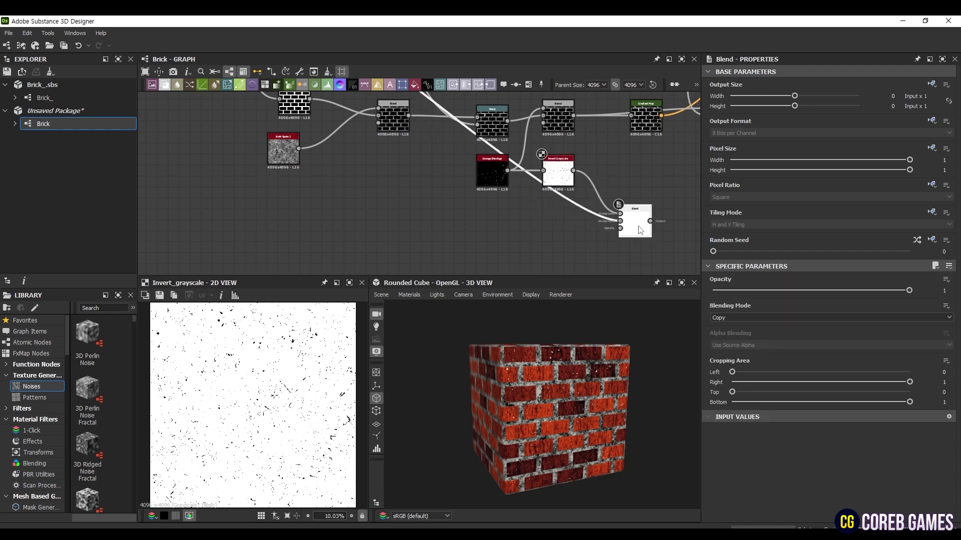
pyautogui.click(743, 317)
pyautogui.click(742, 364)
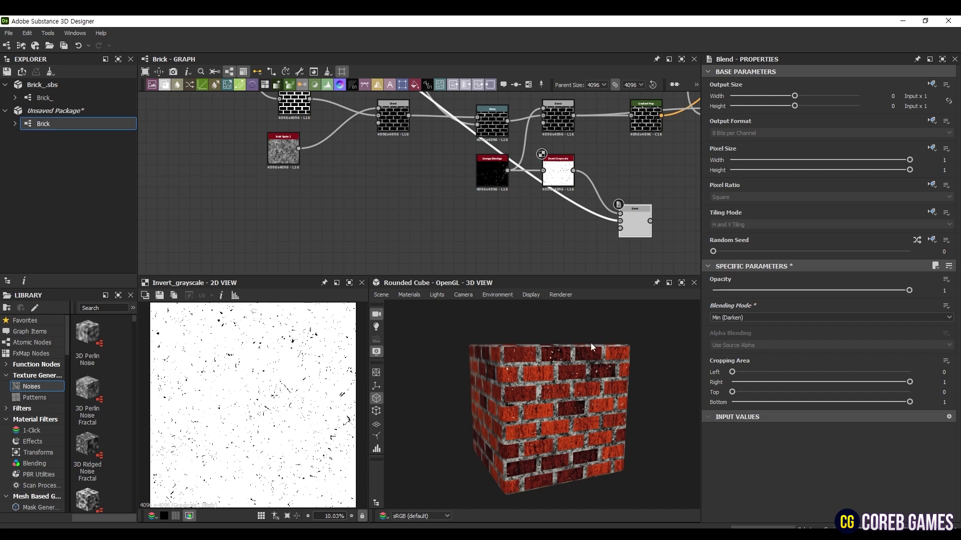
pyautogui.doubleClick(637, 227)
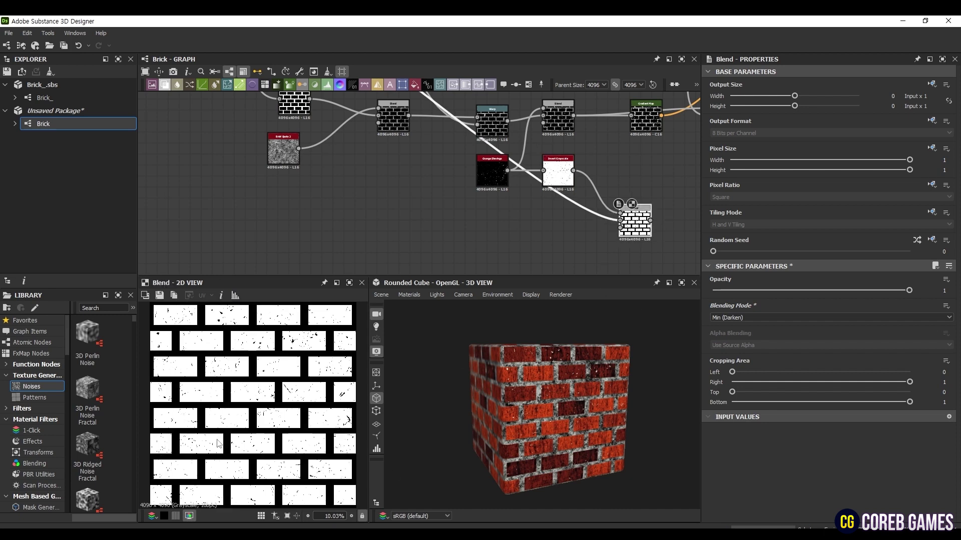
# Move the Min (Darken) Blend node near the Height output node and connect its output to Height
pyautogui.moveTo(535, 221); pyautogui.dragTo(264, 228, button='middle')
pyautogui.moveTo(360, 231); pyautogui.dragTo(516, 226)
pyautogui.scroll(4, 555, 231)
pyautogui.moveTo(556, 217); pyautogui.dragTo(445, 205, button='middle')
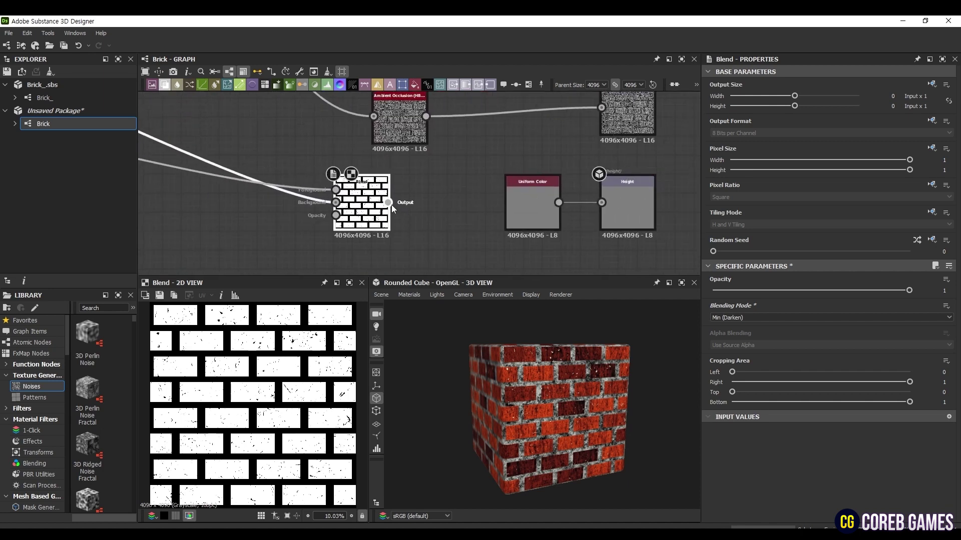
pyautogui.moveTo(389, 202); pyautogui.dragTo(601, 203)
pyautogui.moveTo(526, 425); pyautogui.dragTo(518, 395)
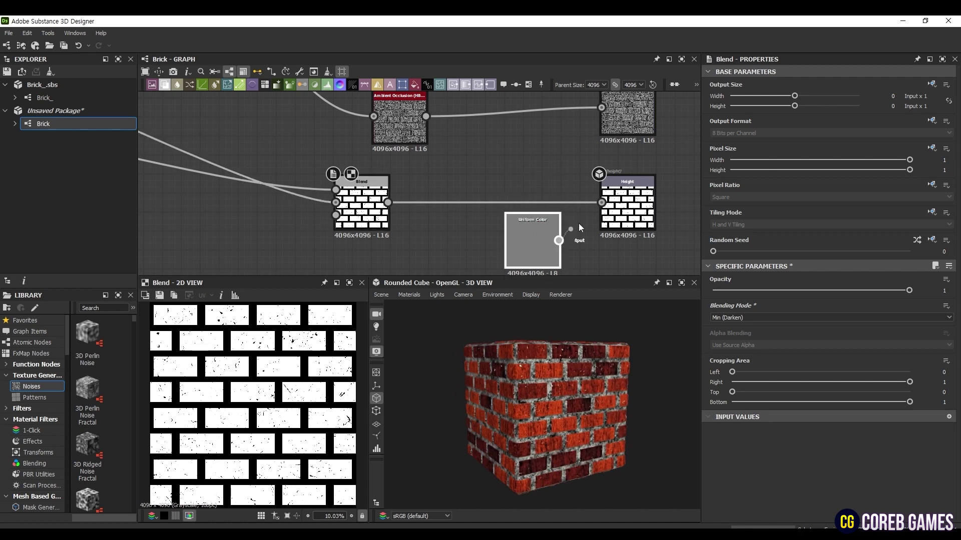